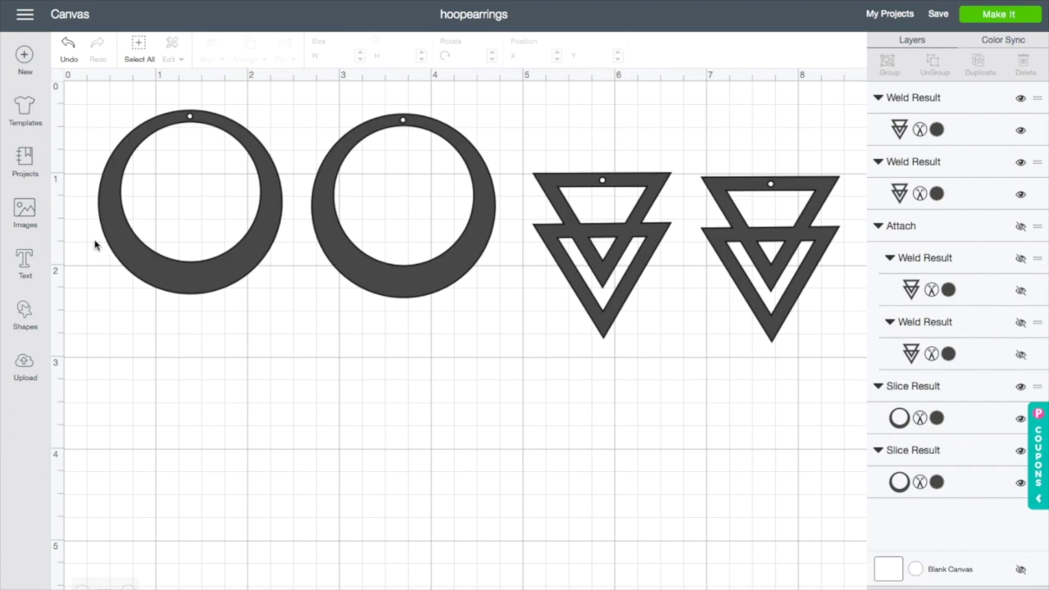
Step: Start a new blank project and insert a circle shape on the canvas
click(25, 59)
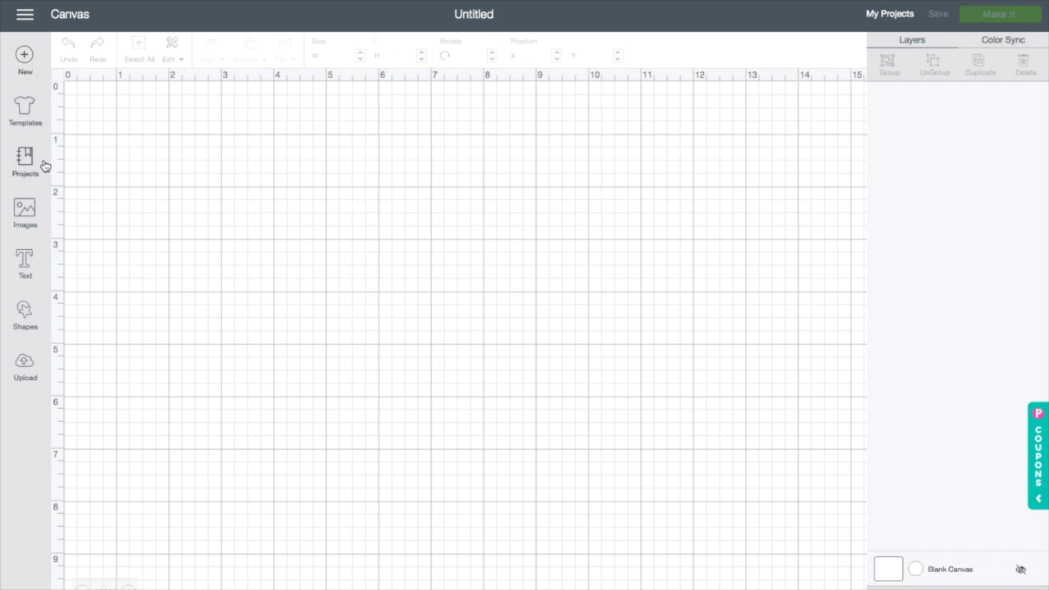
click(37, 313)
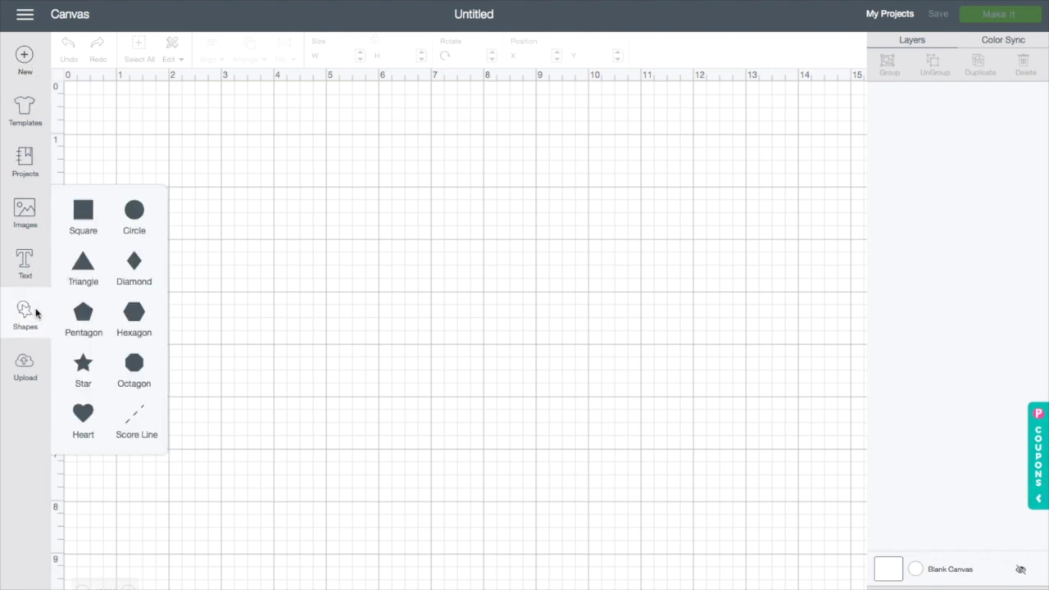
click(135, 217)
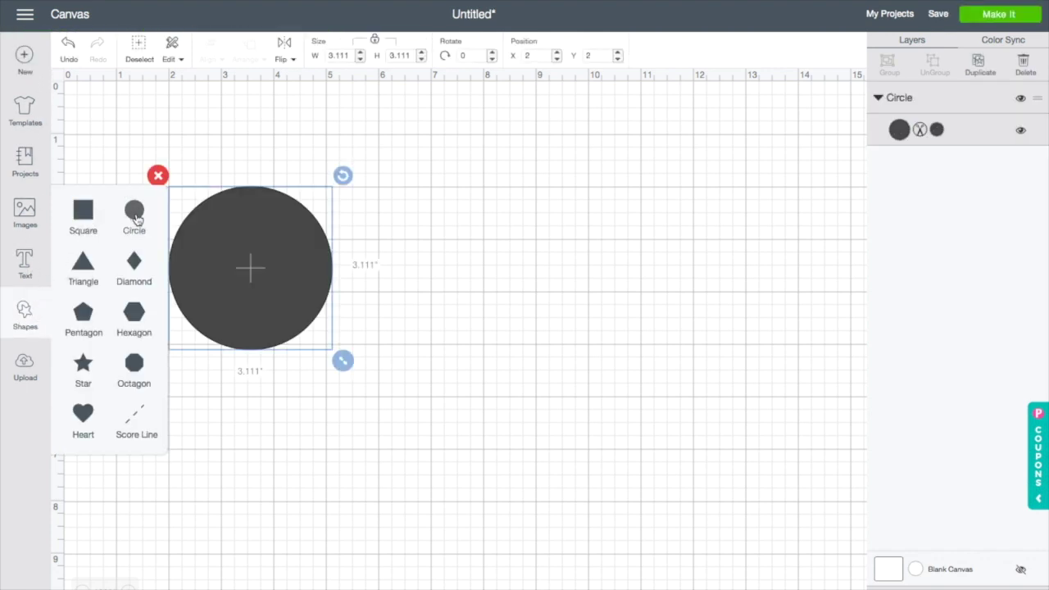
Step: Place an enlarged duplicate of the circle, about 3.67 inches wide, beside the original
right_click(249, 250)
click(289, 369)
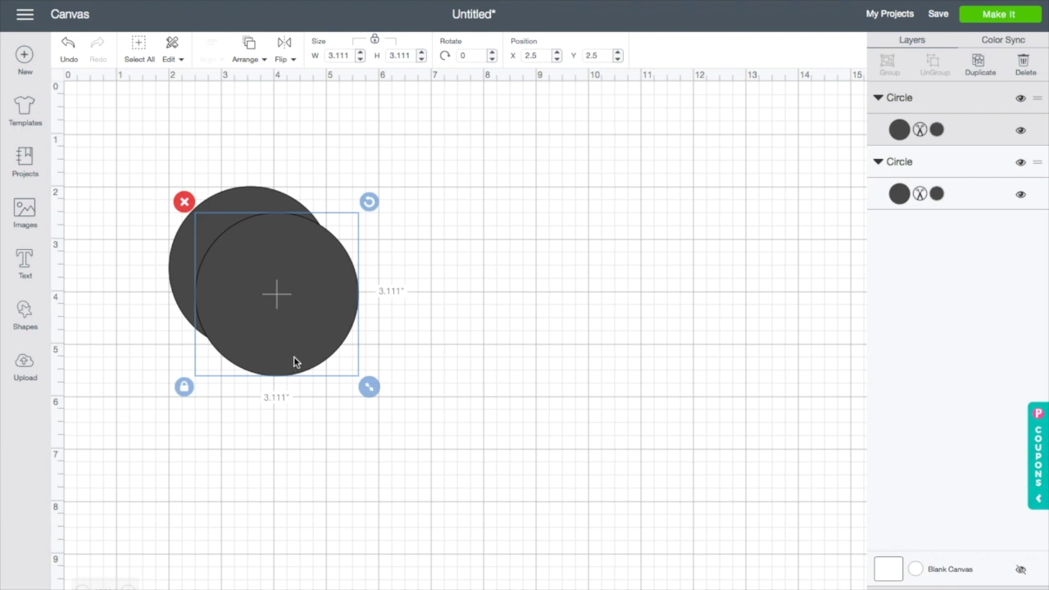
drag(367, 387, 399, 403)
drag(394, 343, 497, 328)
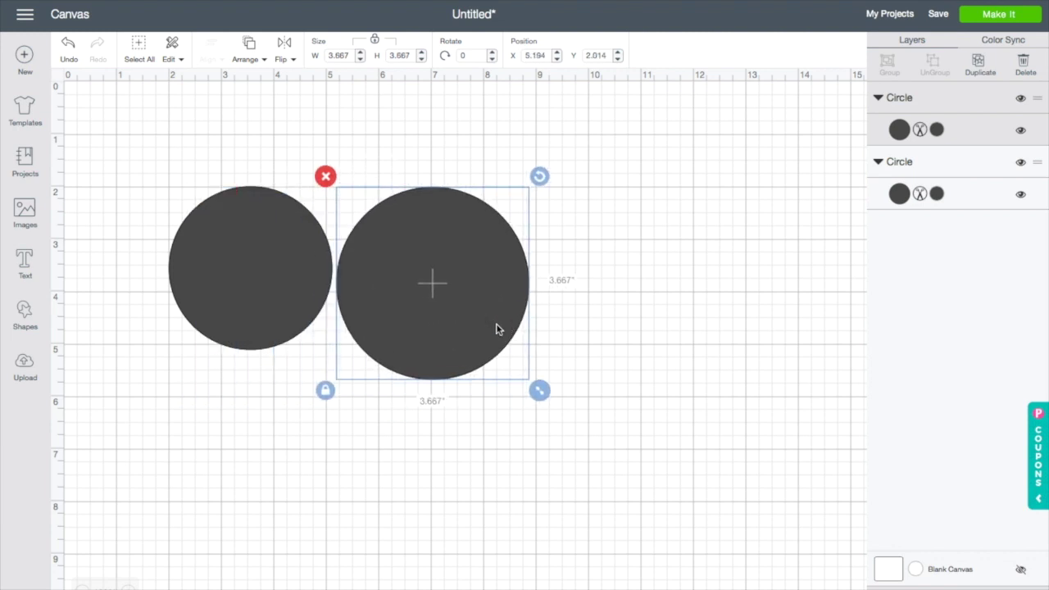
Step: Enlarge the original circle to about 4.31 inches and place the duplicate, reduced to about 3.17 inches, inside it near the upper edge
drag(299, 279, 288, 316)
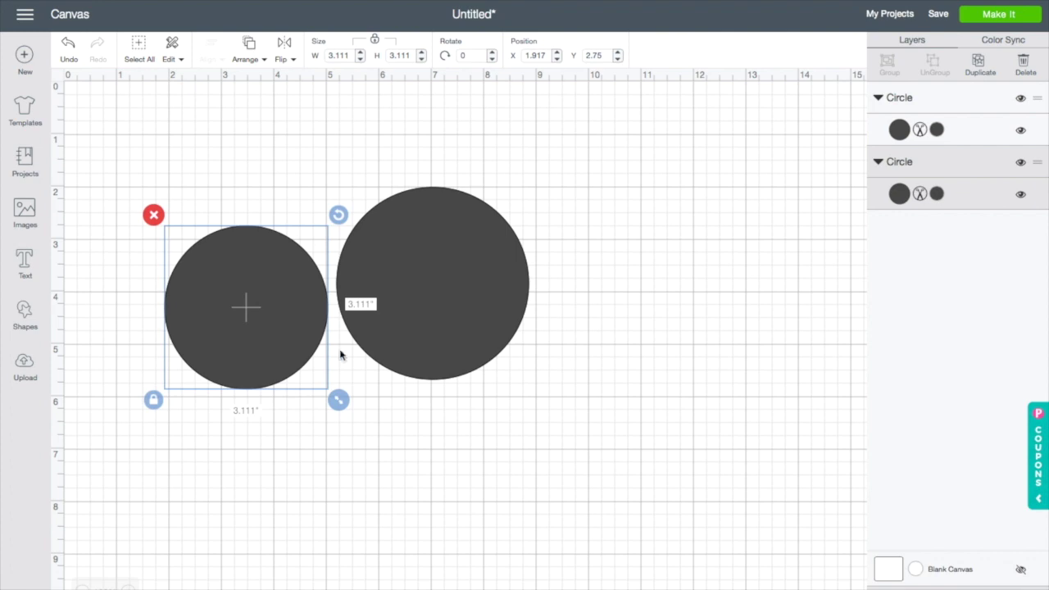
drag(339, 399, 400, 435)
drag(497, 295, 342, 346)
drag(379, 442, 355, 417)
drag(320, 386, 364, 416)
drag(286, 371, 288, 369)
click(543, 353)
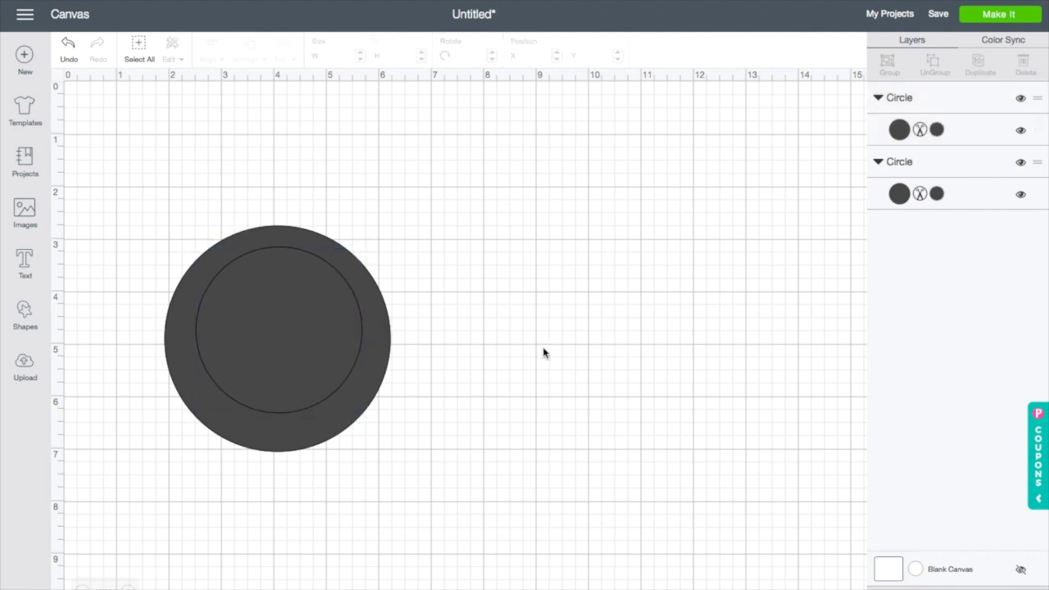
Step: Reduce the inner circle to about 3.13 inches and nudge it until it is centred horizontally within the outer circle
click(270, 301)
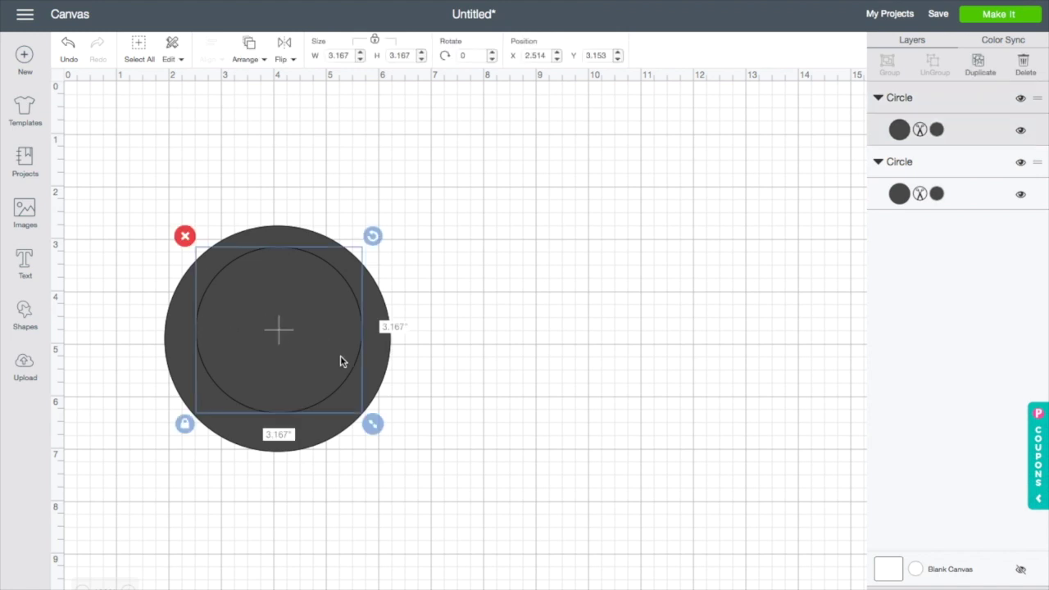
drag(372, 423, 370, 422)
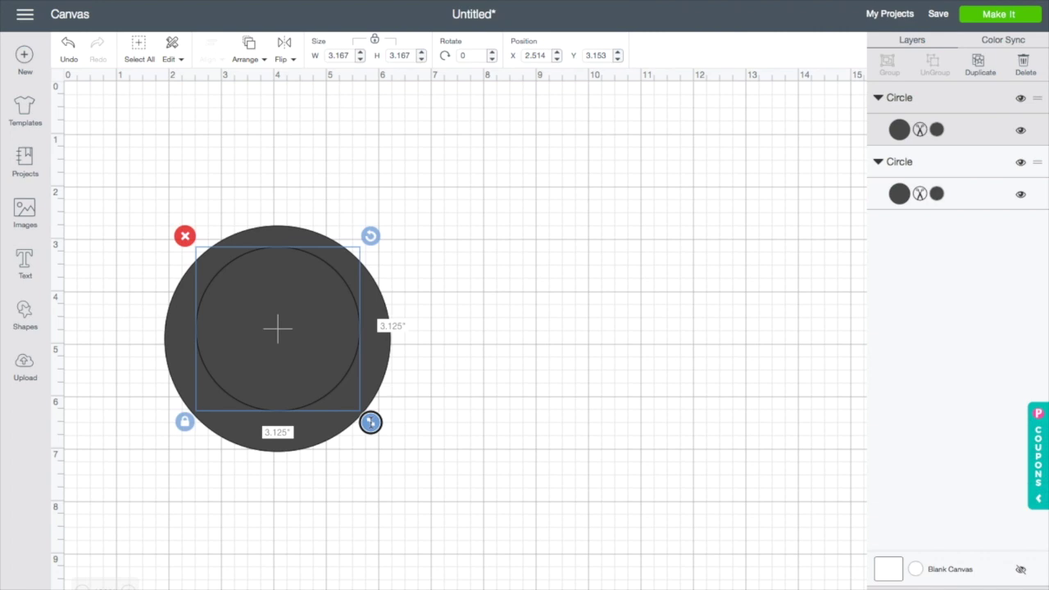
click(399, 424)
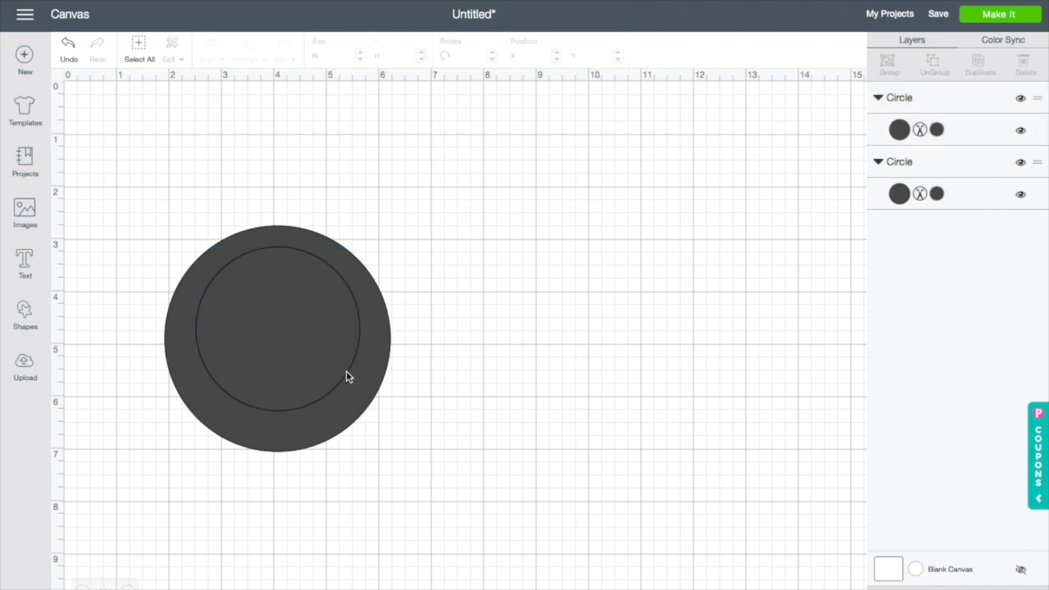
drag(297, 344, 297, 343)
click(371, 349)
click(592, 319)
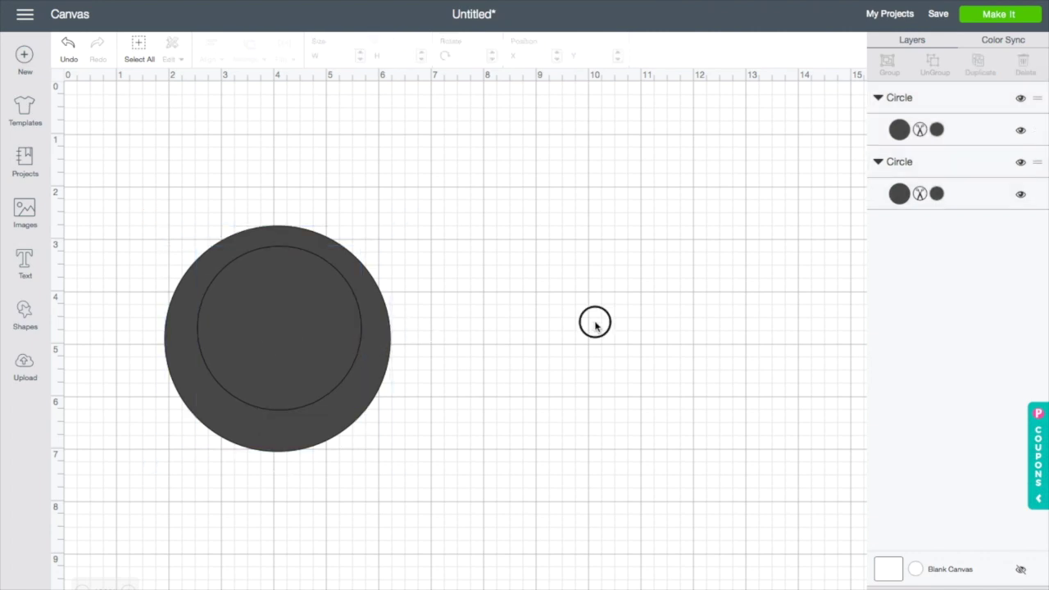
drag(335, 363, 336, 368)
Step: Slice the inner circle out of the outer one and delete both leftover discs, keeping only the ring
shift+click(358, 347)
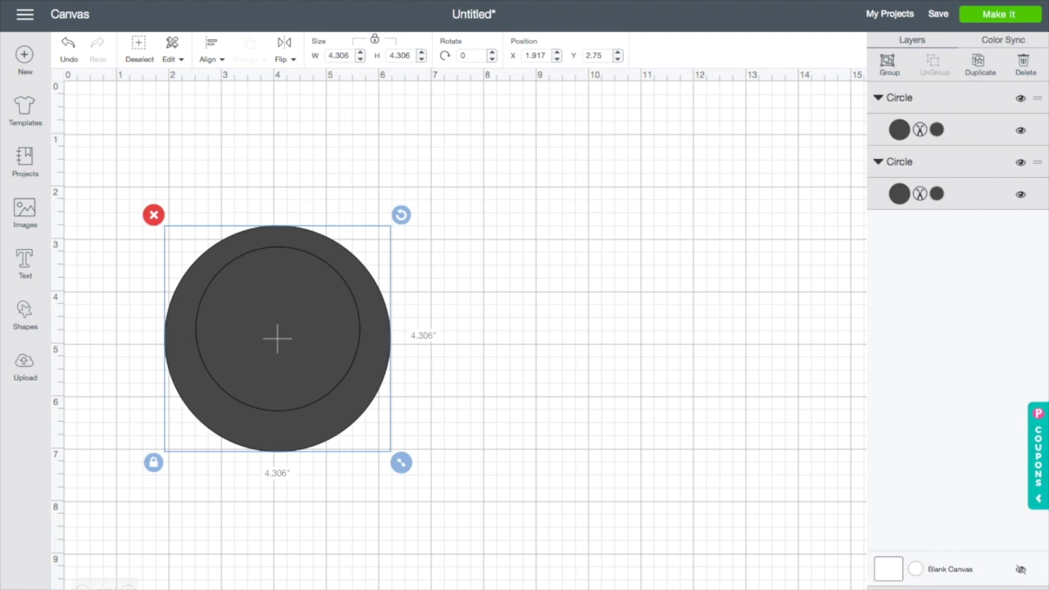
click(901, 584)
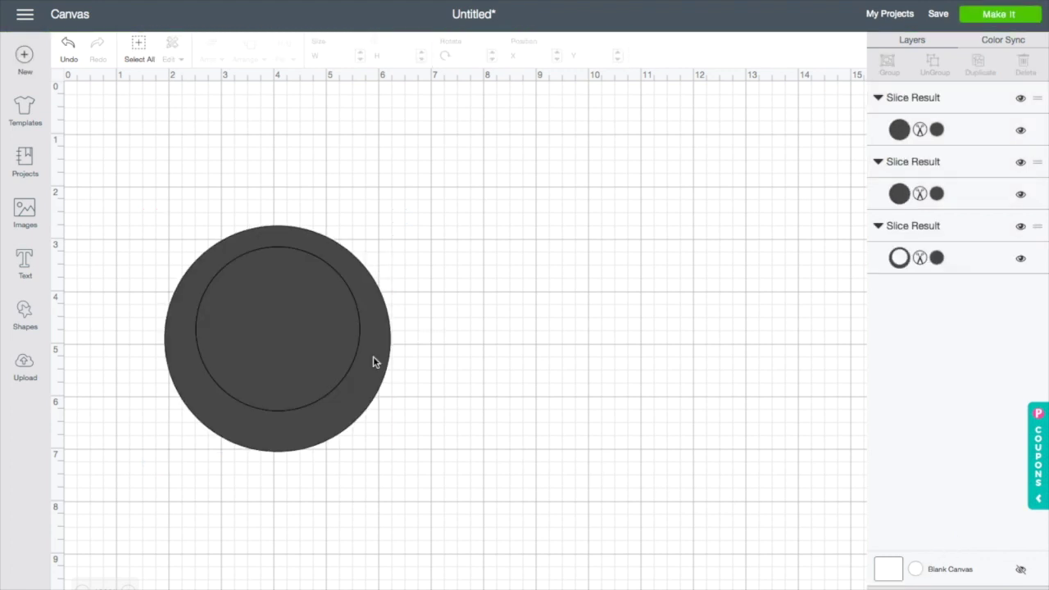
drag(325, 336, 642, 311)
drag(275, 310, 478, 216)
click(386, 134)
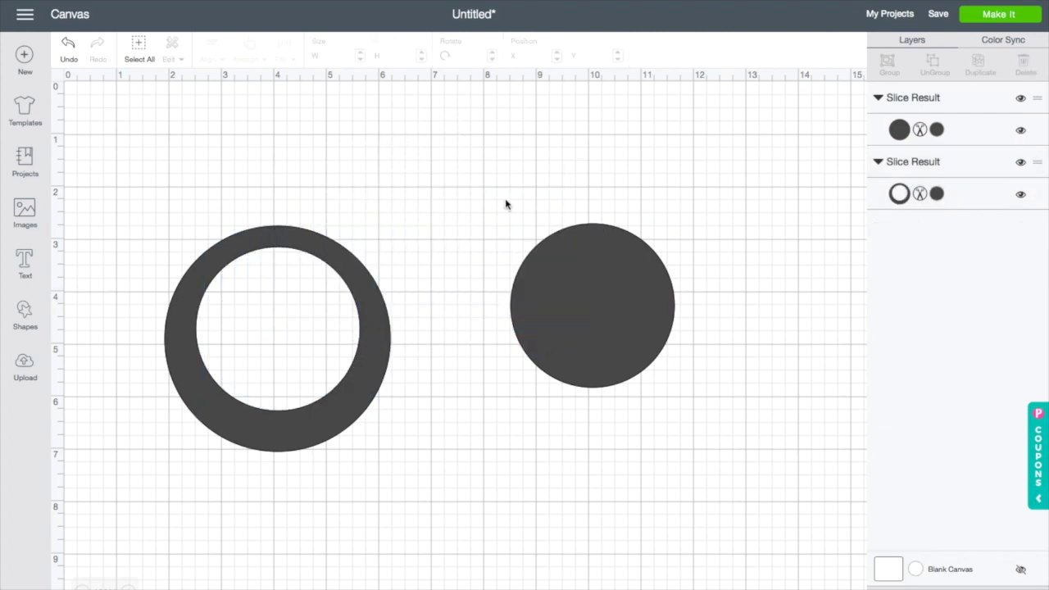
click(558, 245)
click(499, 212)
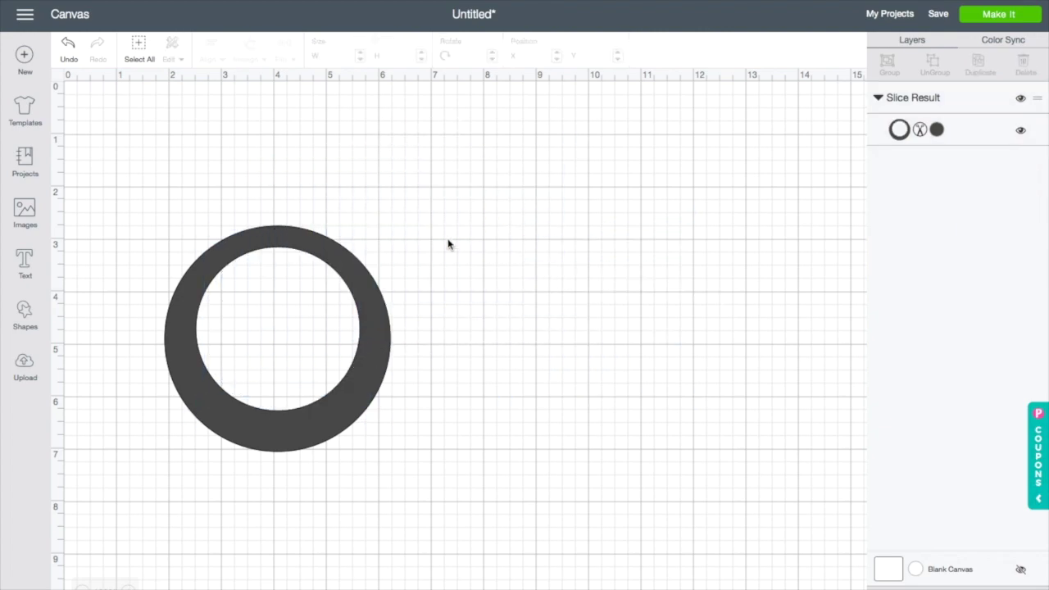
Step: Reposition the ring and add a small circle, about 0.18 inches wide, on the ring's narrow upper band
click(129, 587)
click(129, 587)
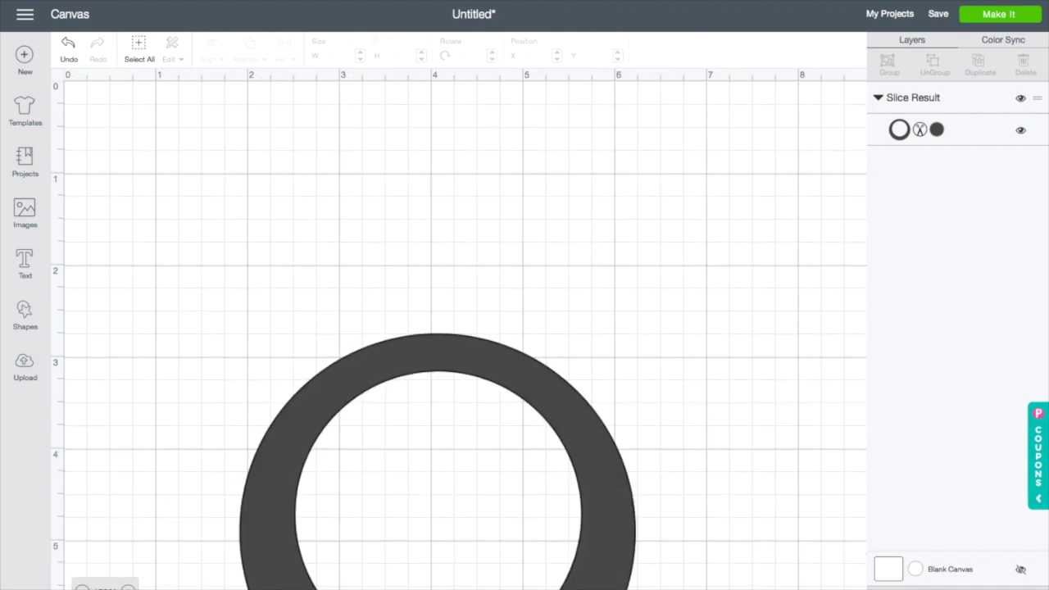
drag(452, 366, 398, 202)
click(33, 315)
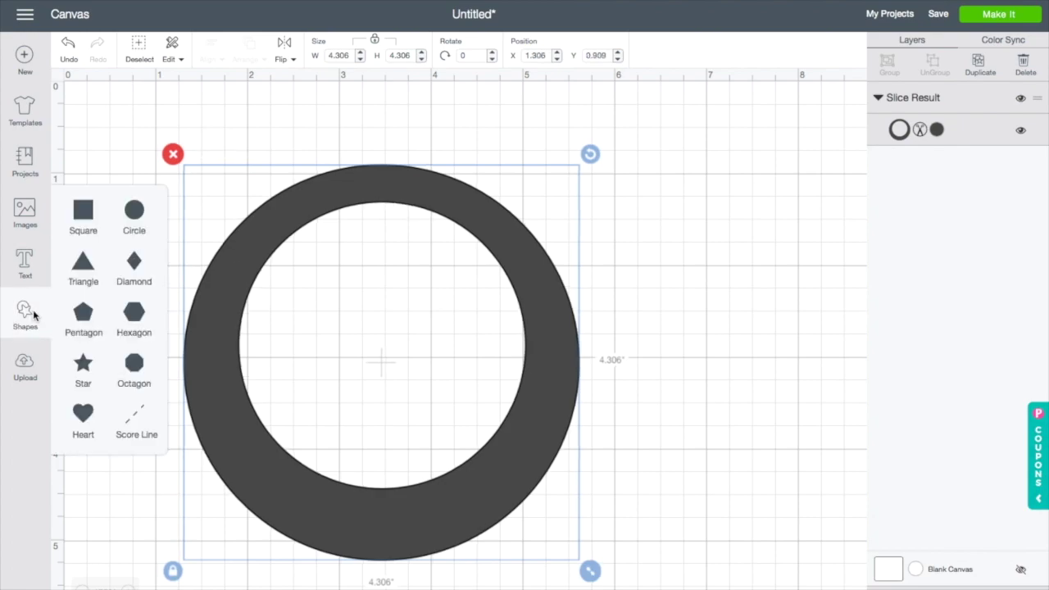
click(134, 211)
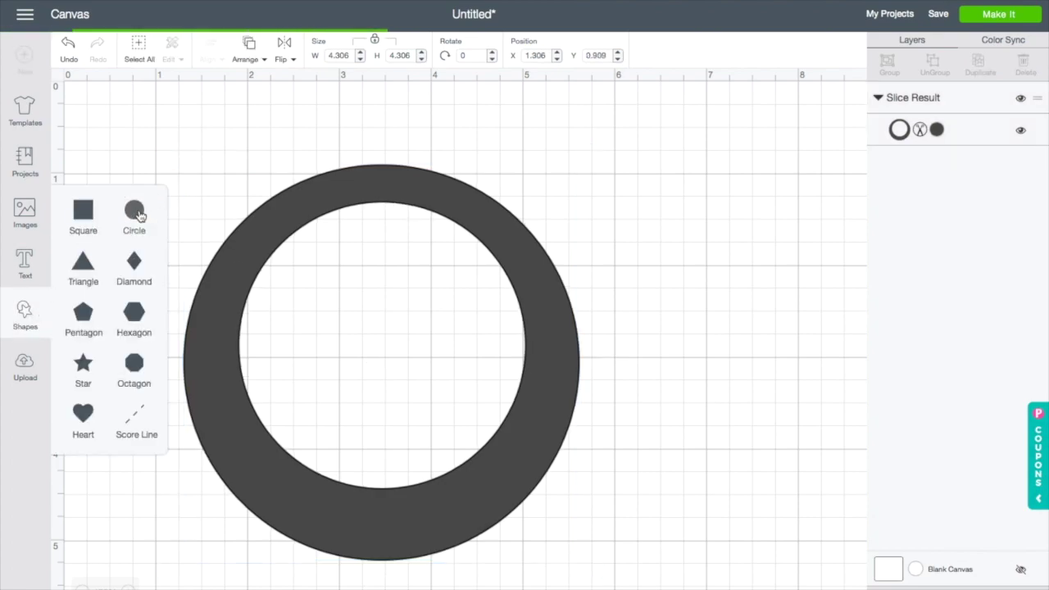
click(584, 583)
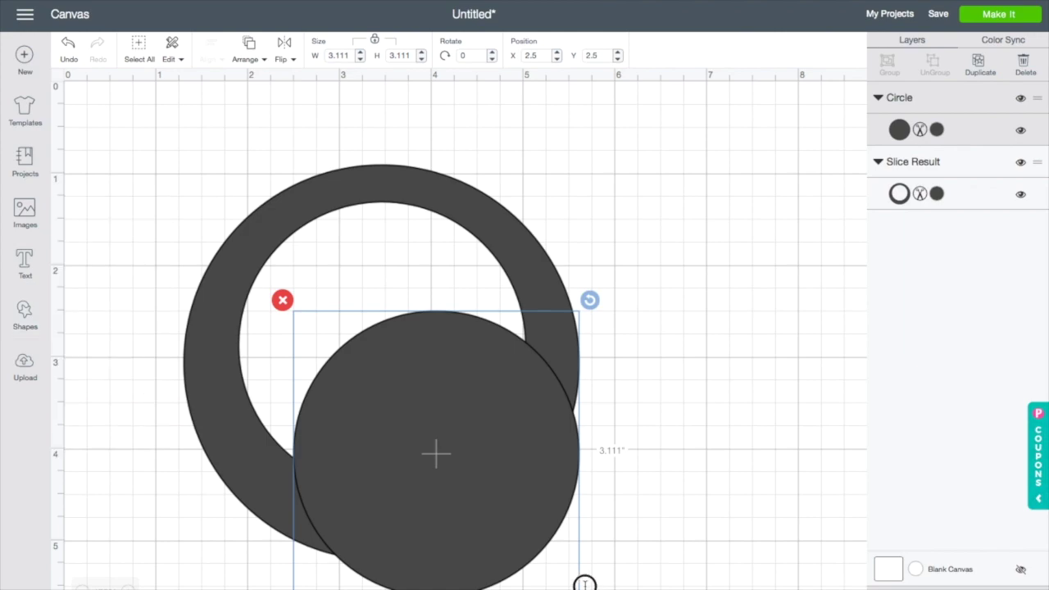
drag(584, 583, 391, 180)
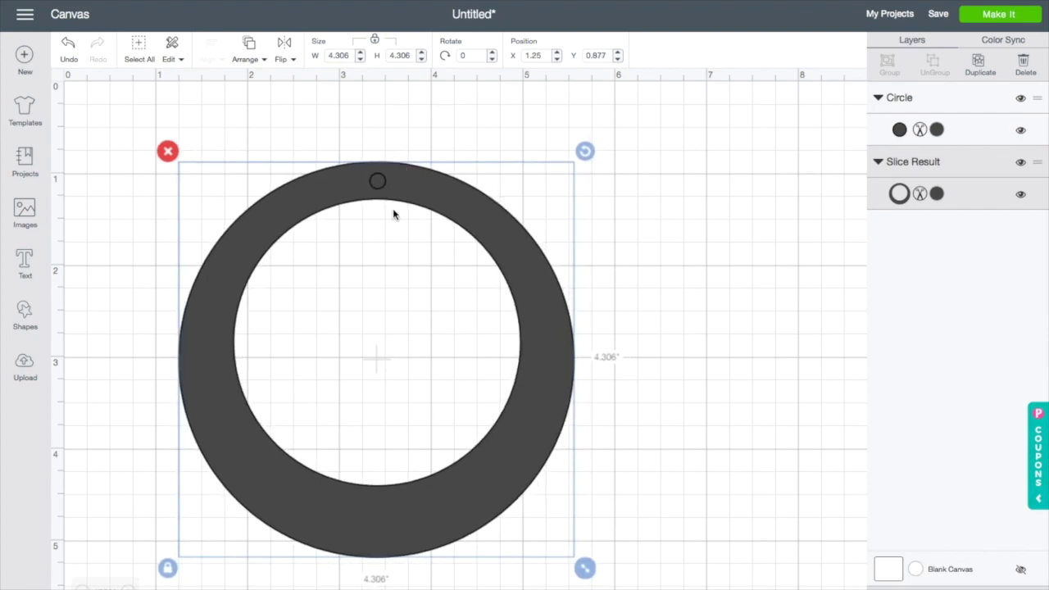
Step: Nudge the ring slightly up and move the small circle to about X 3.39, Y 0.99 within the upper band
click(764, 228)
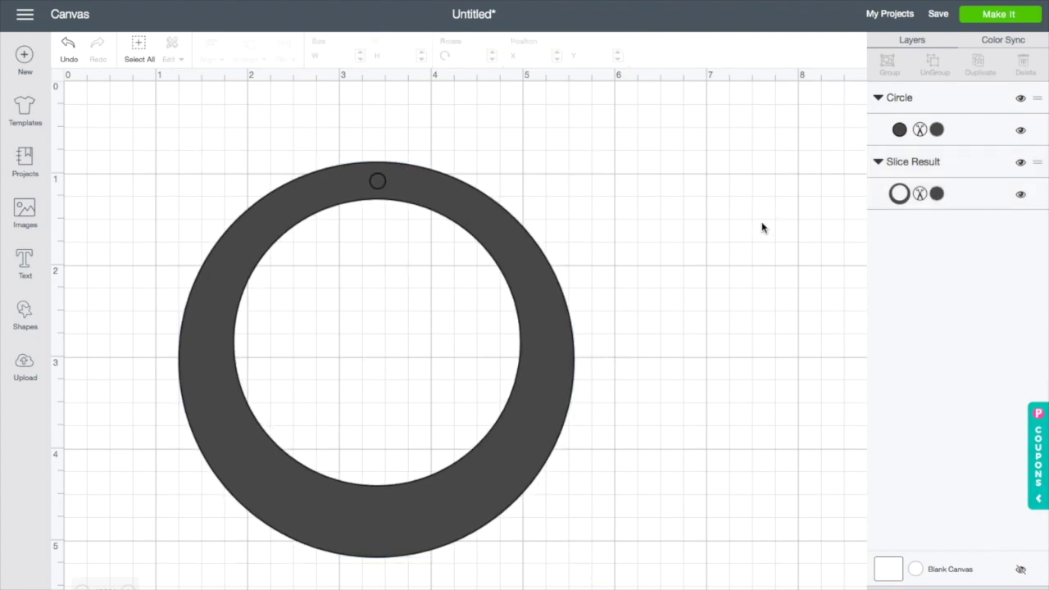
drag(488, 236, 488, 236)
click(815, 110)
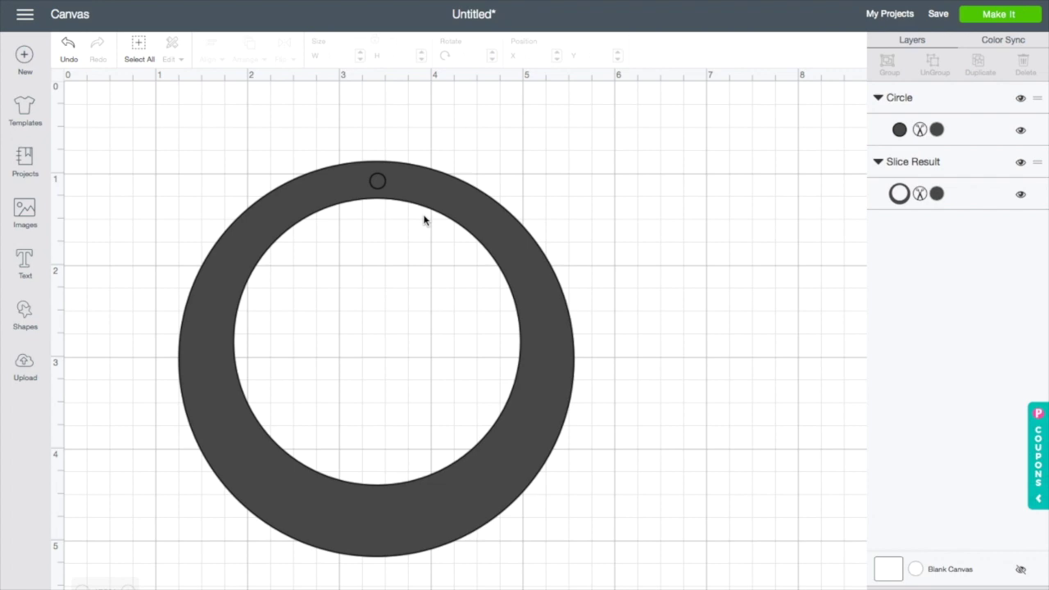
click(380, 179)
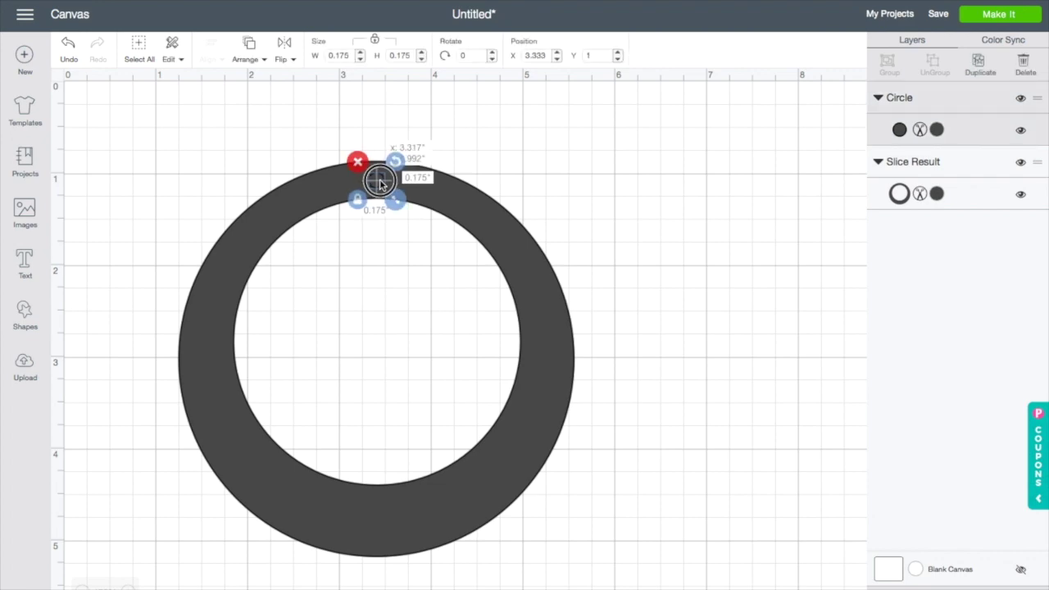
drag(380, 179, 387, 179)
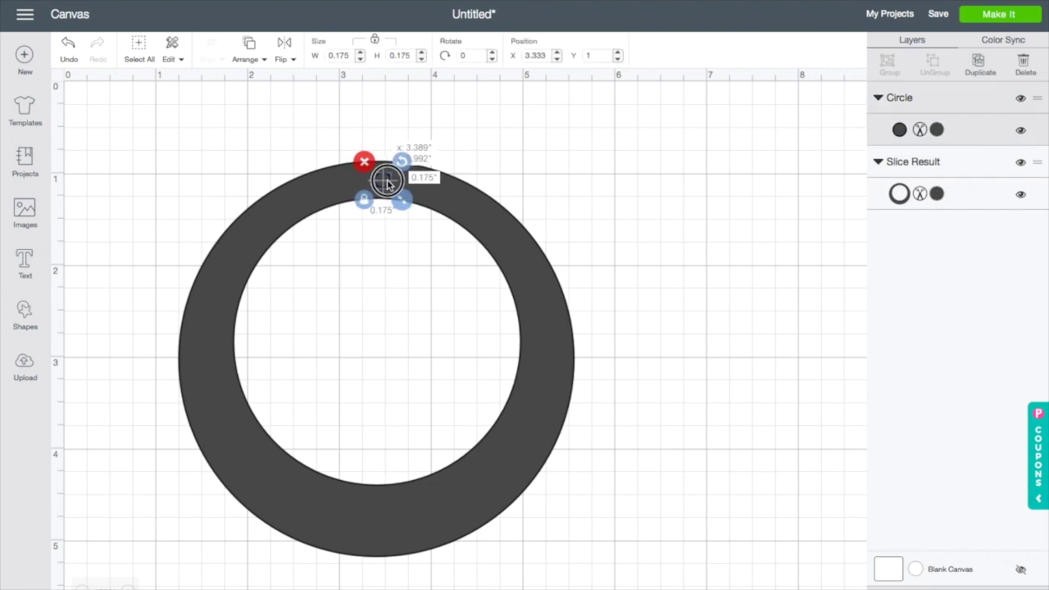
click(683, 119)
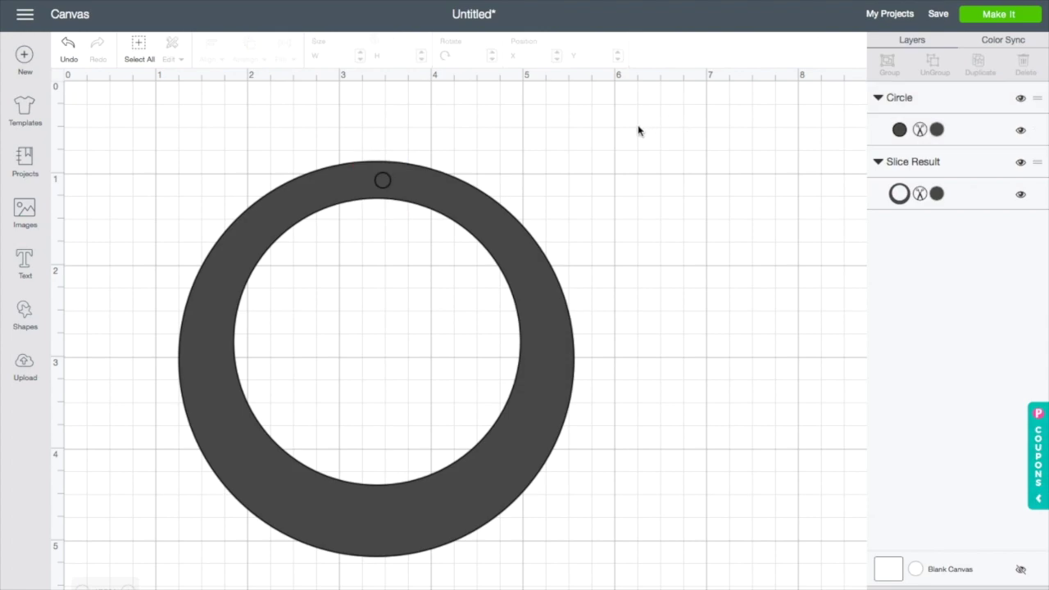
Step: Shrink the small circle on the ring's upper band to about 0.16 inches
click(385, 180)
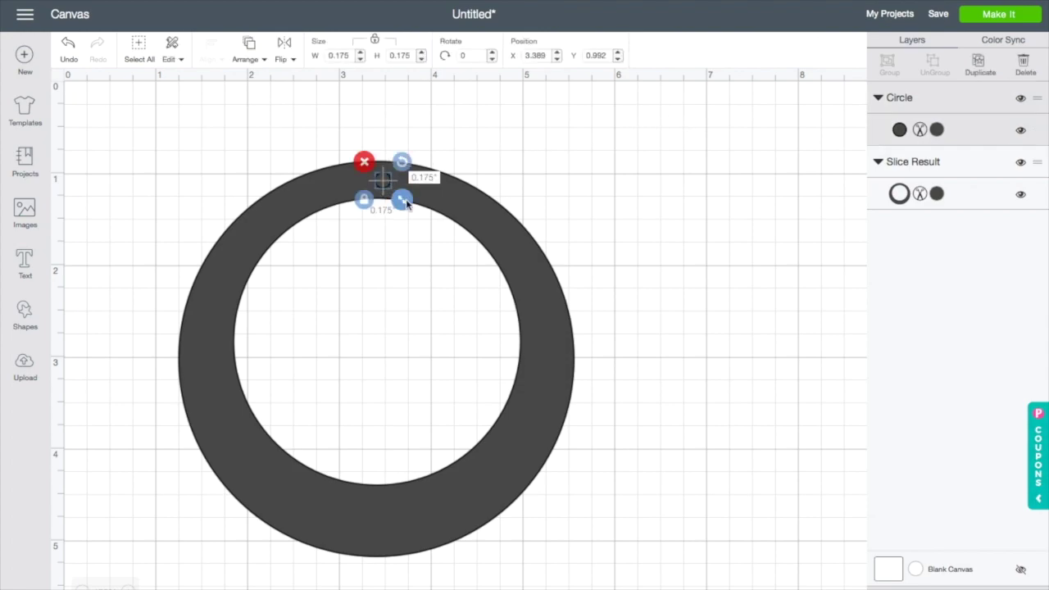
drag(406, 203, 402, 201)
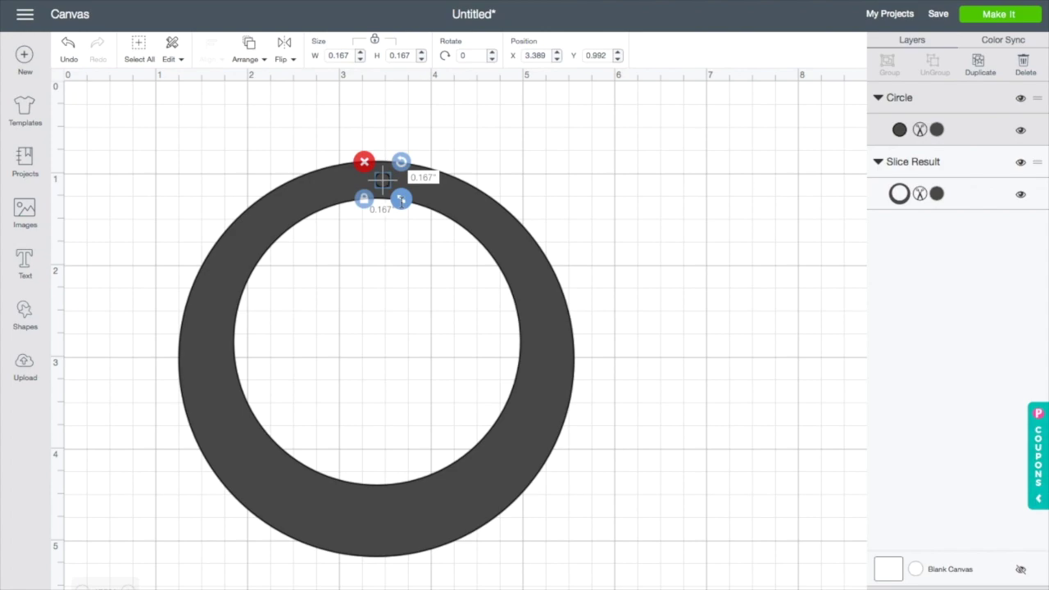
click(603, 158)
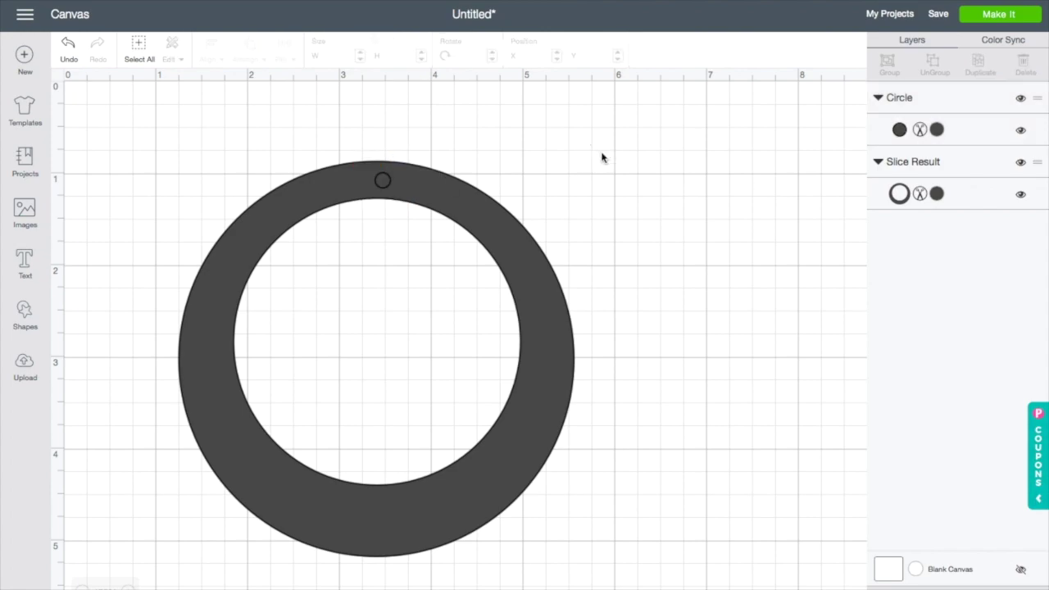
click(385, 180)
click(402, 203)
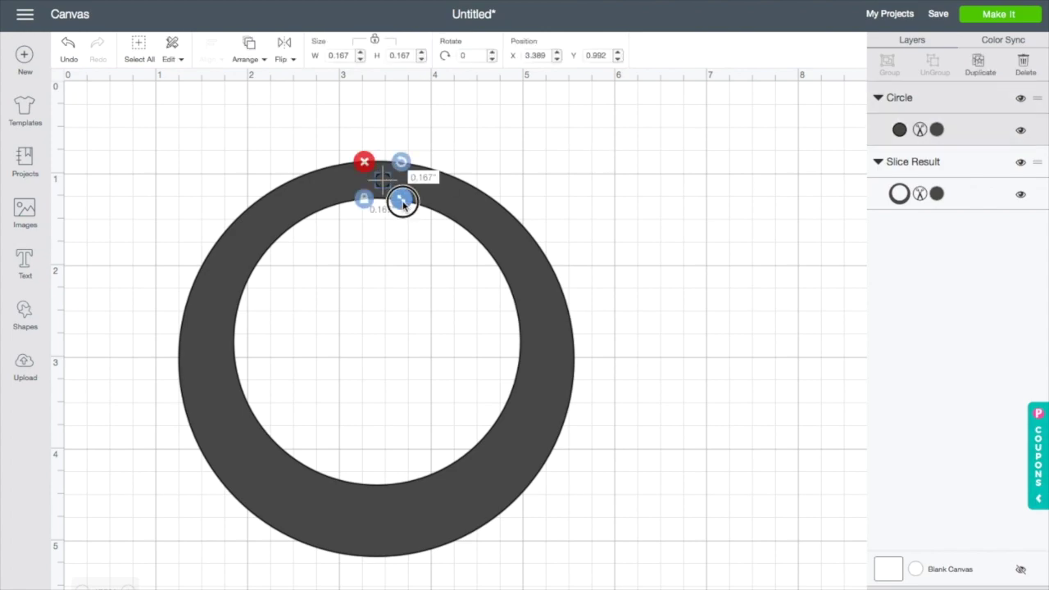
click(548, 175)
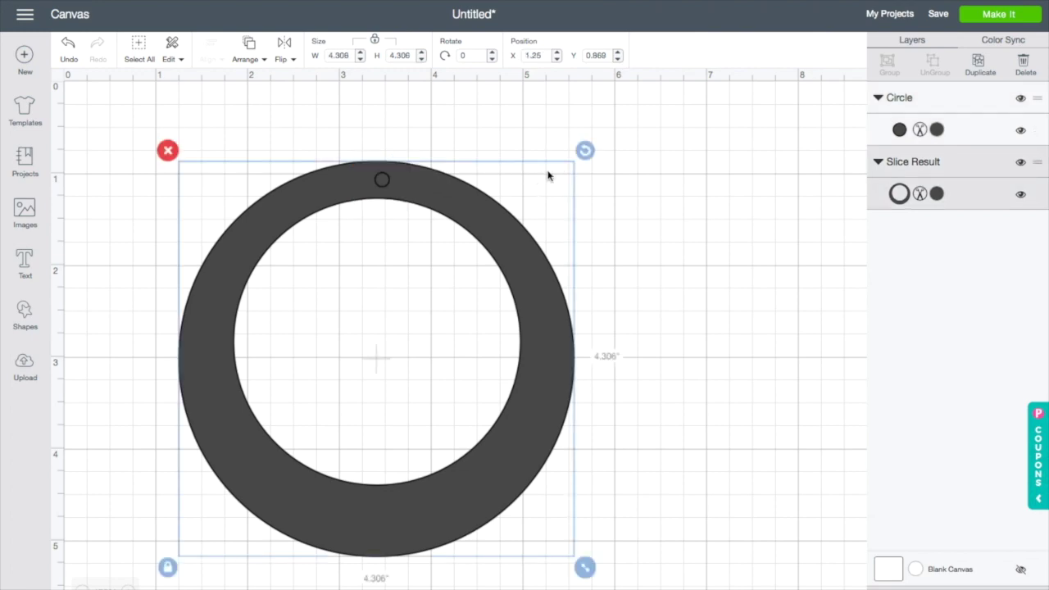
click(687, 149)
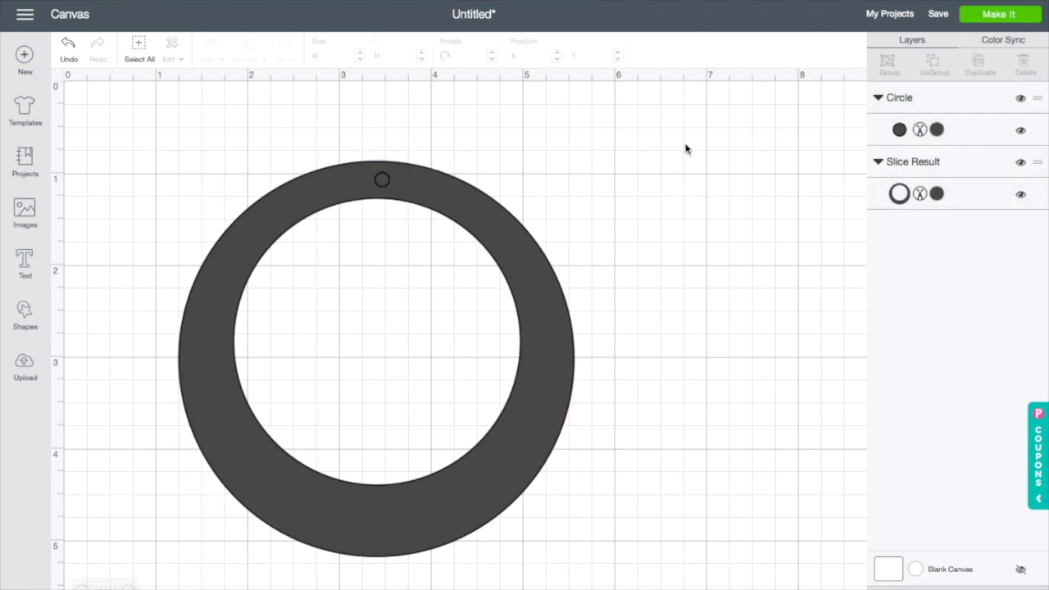
click(389, 179)
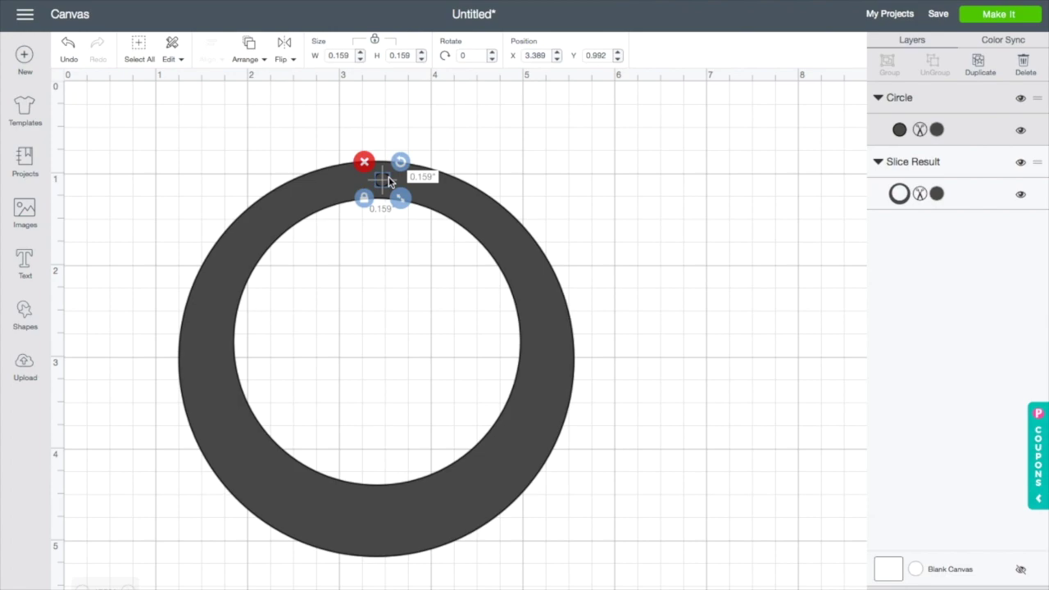
click(728, 230)
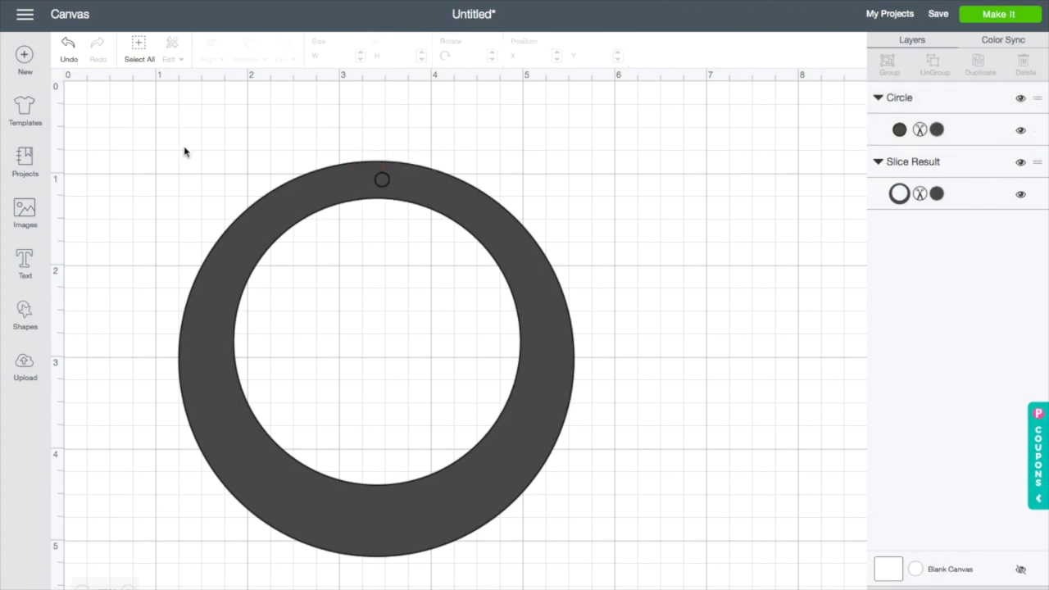
Step: Slice the small circle out of the ring, move the ring aside and delete both leftover small discs
drag(165, 169, 660, 587)
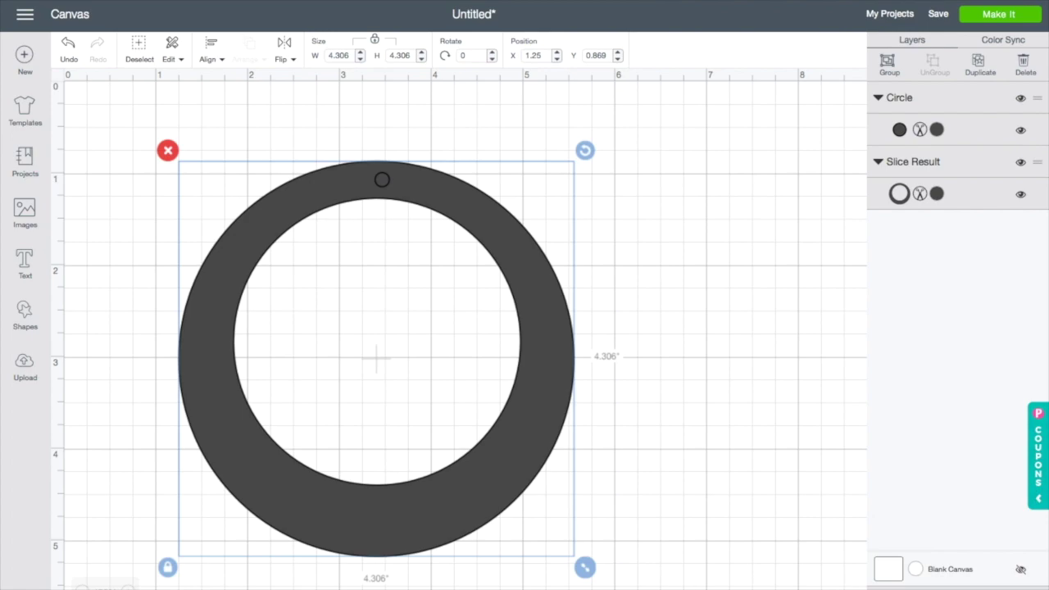
click(910, 587)
drag(547, 339, 498, 375)
click(383, 180)
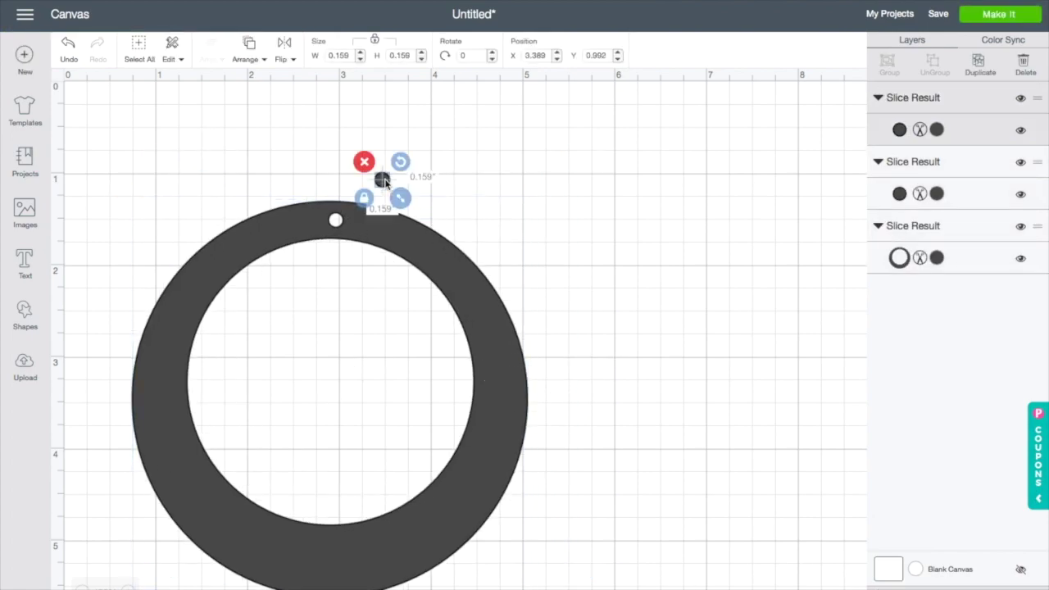
click(363, 162)
click(383, 182)
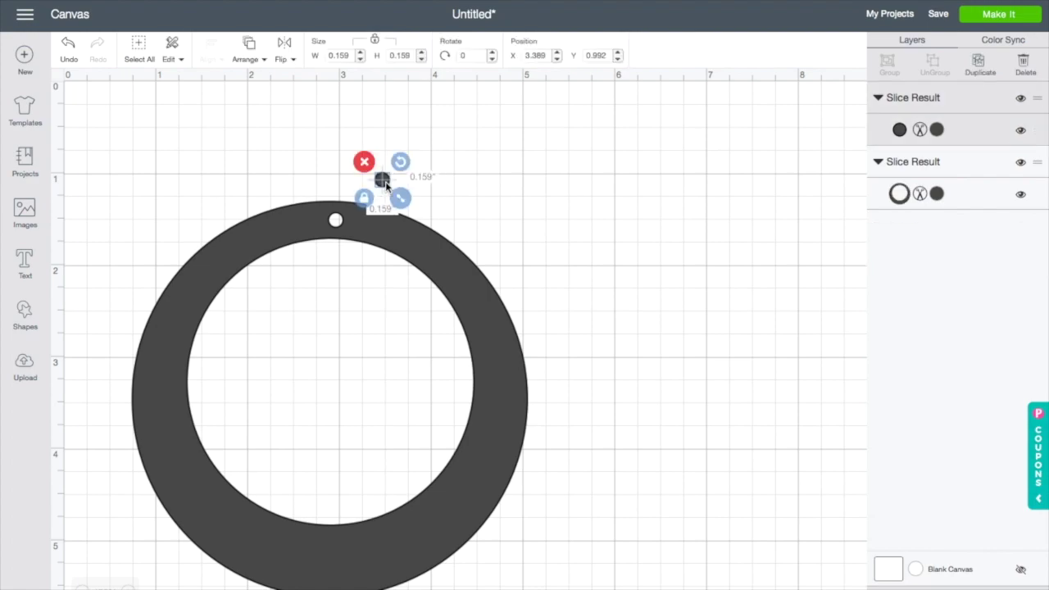
key(Delete)
Step: Unlock the ring's proportions and set both its width and height to 2 inches
click(387, 229)
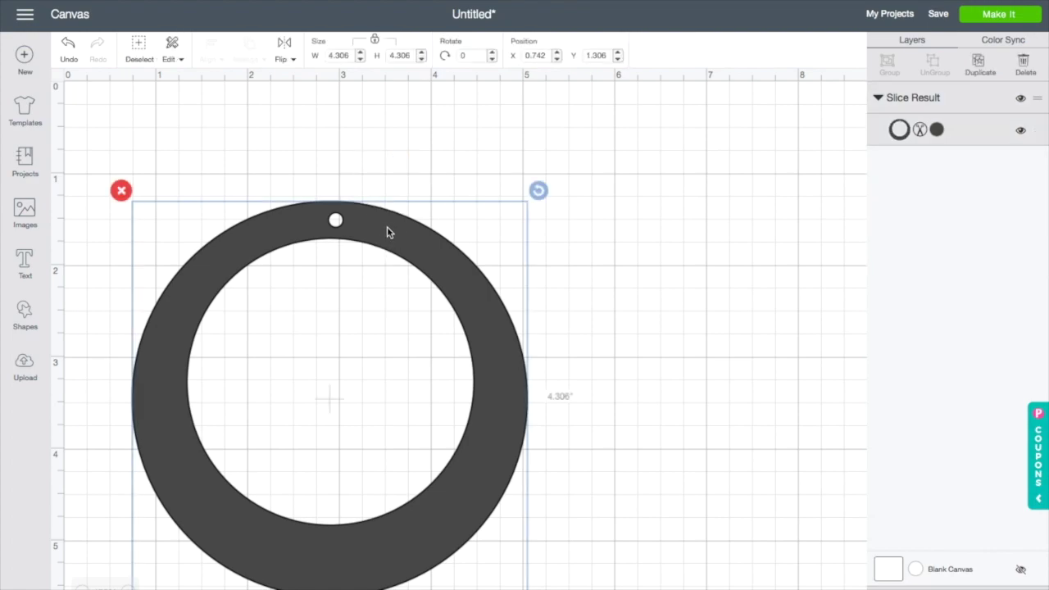
click(374, 41)
click(374, 40)
click(344, 52)
text(2)
key(Tab)
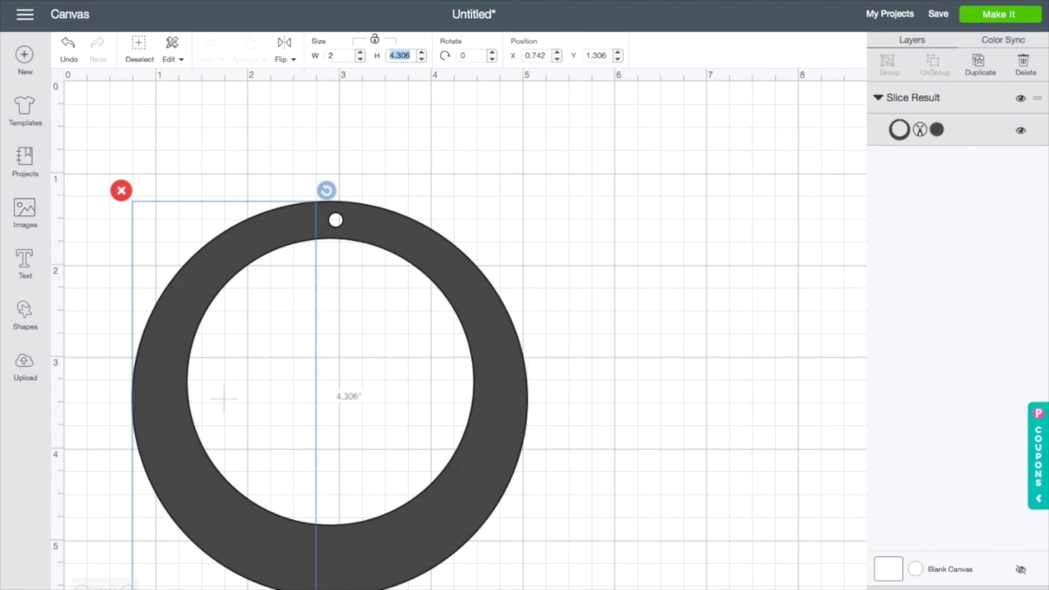
text(2)
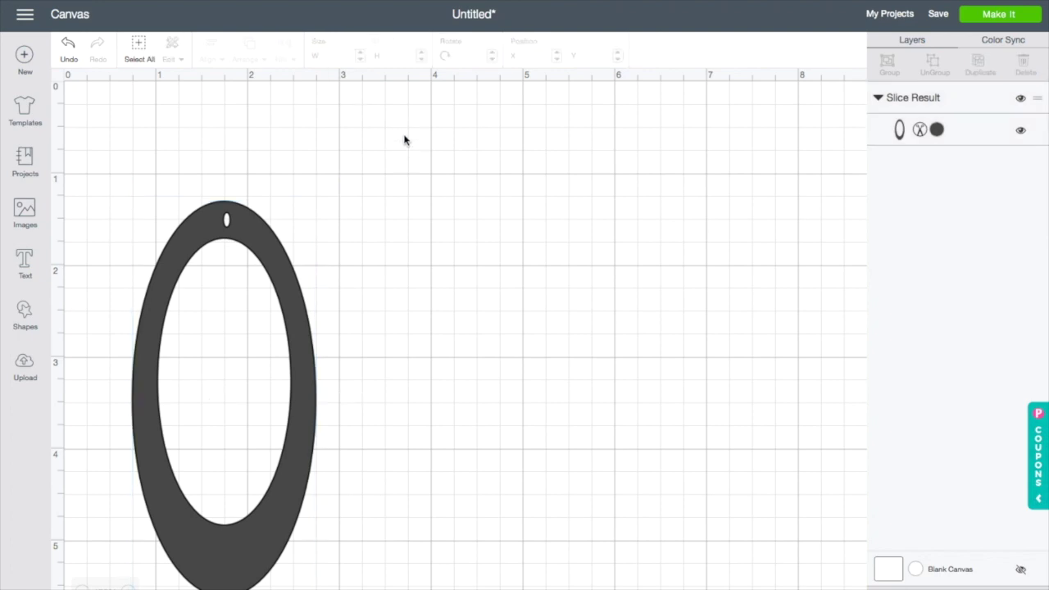
click(296, 348)
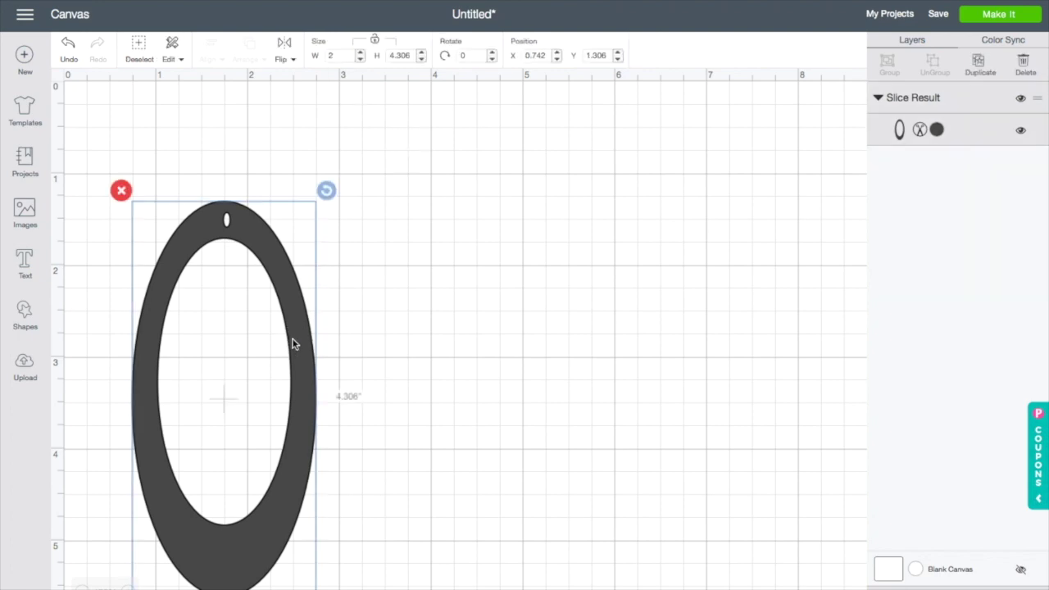
click(401, 55)
double_click(410, 54)
text(2)
key(Return)
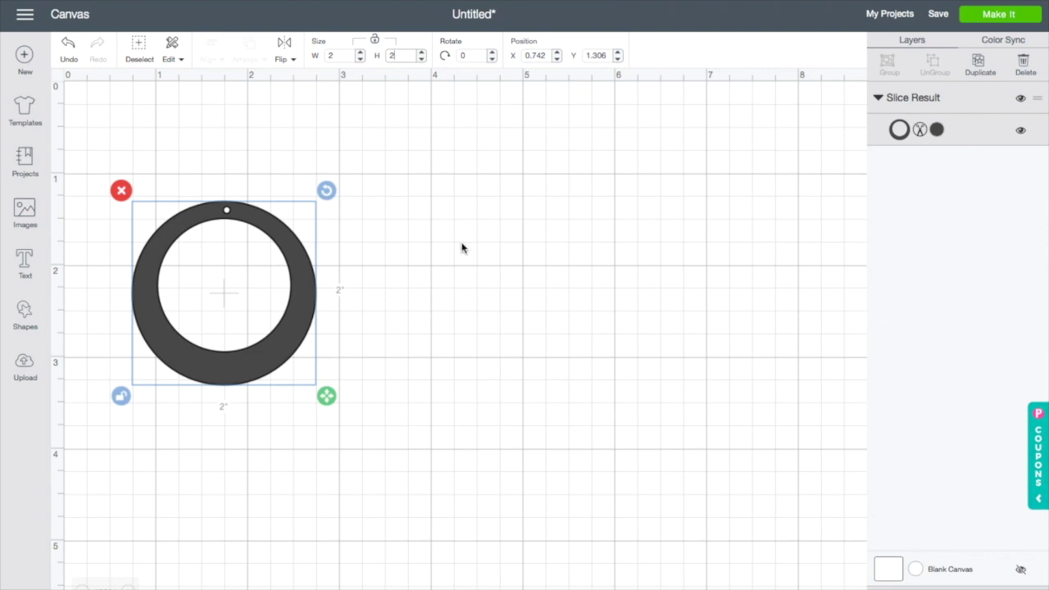
Step: Move the ring to about X 0.53, Y 0.78, duplicate it and place the copy beside it
click(445, 271)
drag(251, 311, 225, 267)
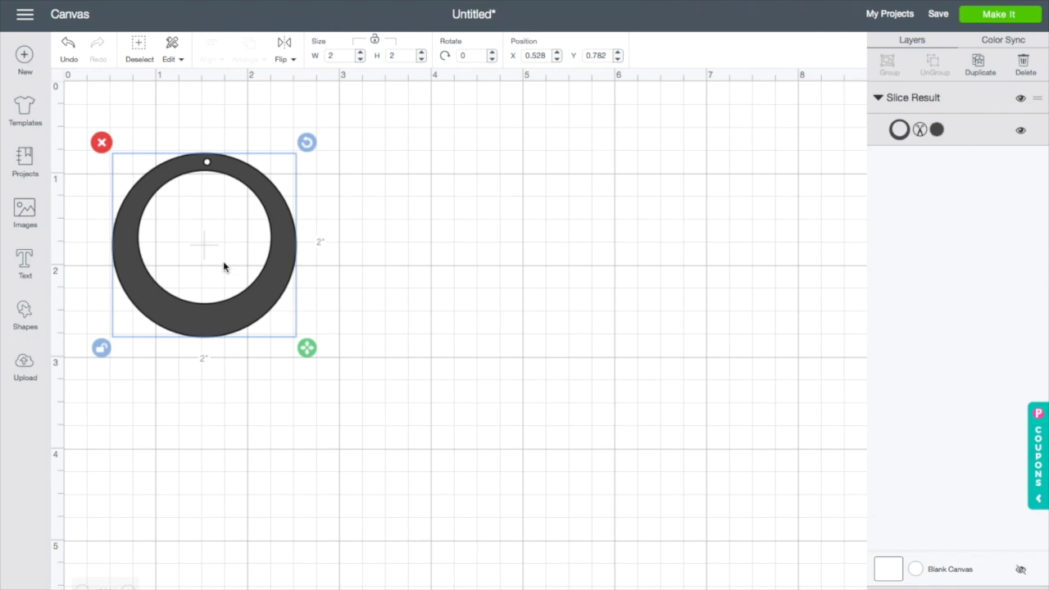
right_click(223, 264)
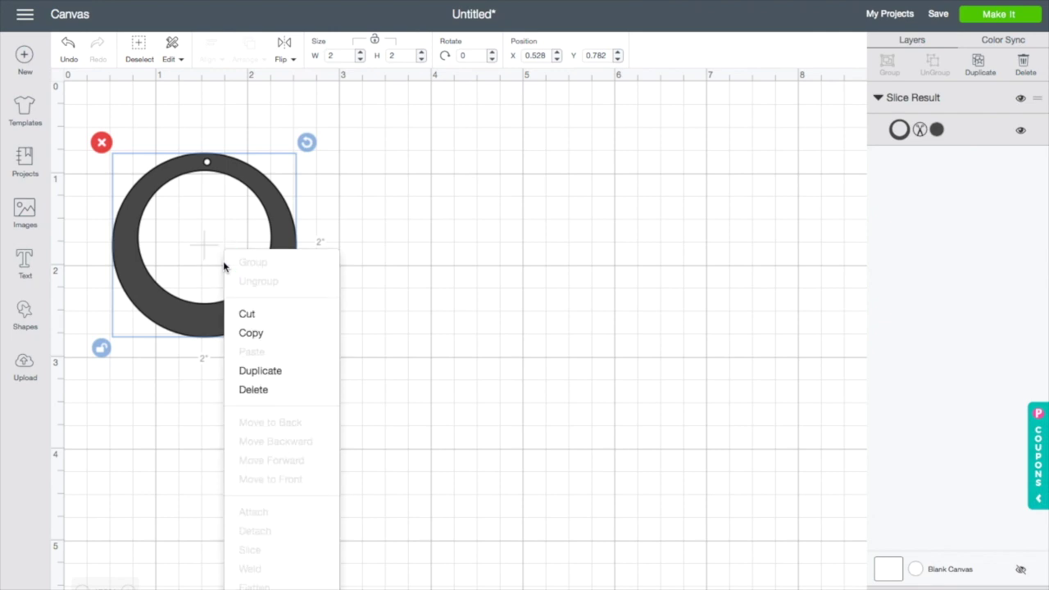
click(278, 374)
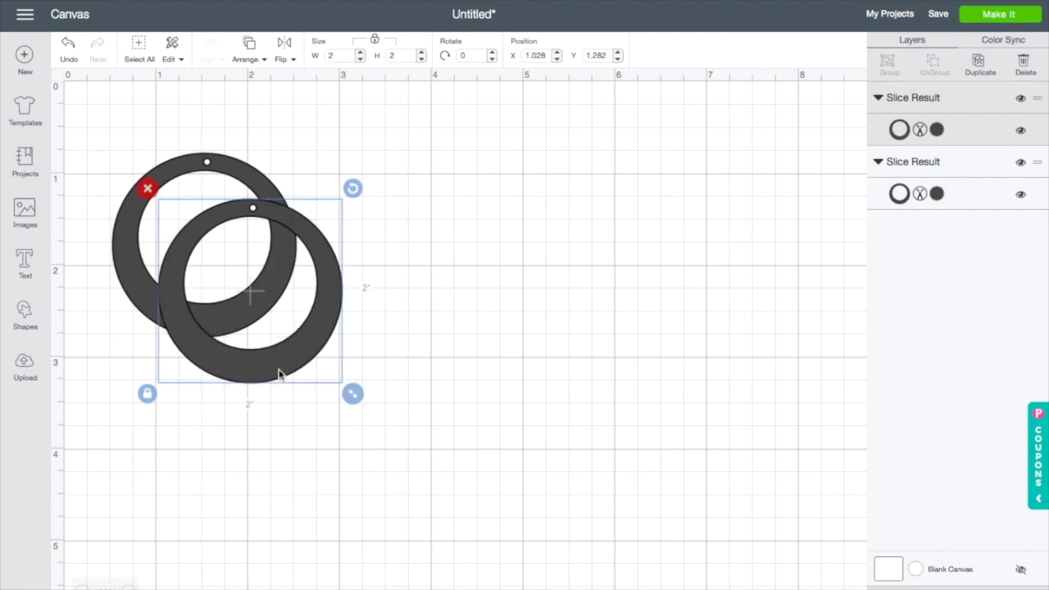
drag(278, 374, 436, 327)
right_click(719, 323)
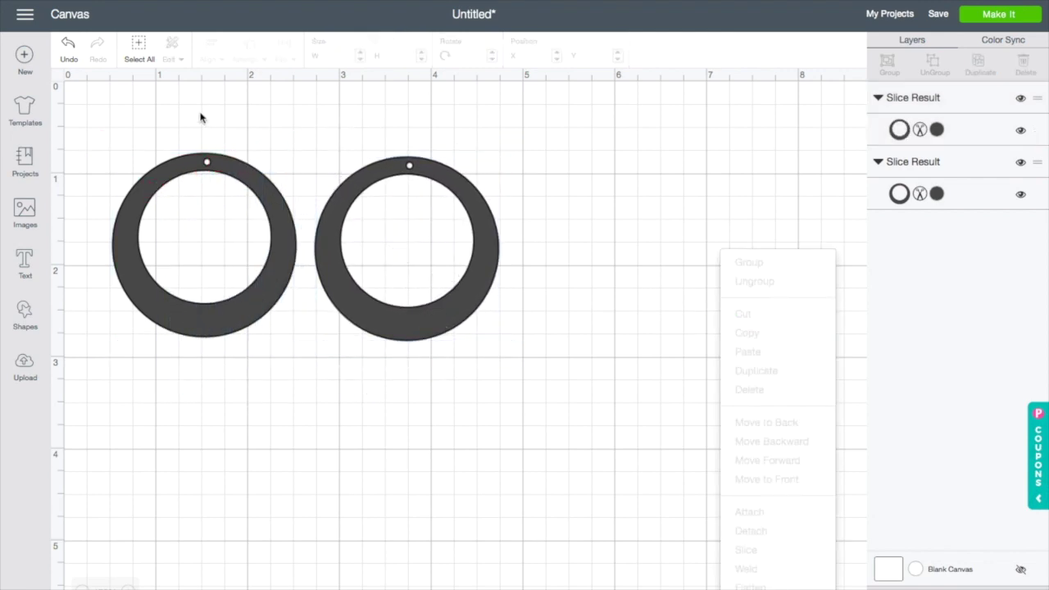
Step: Attach the two rings to each other and move the pair to about X 0.31, Y 0.18
drag(125, 132, 528, 355)
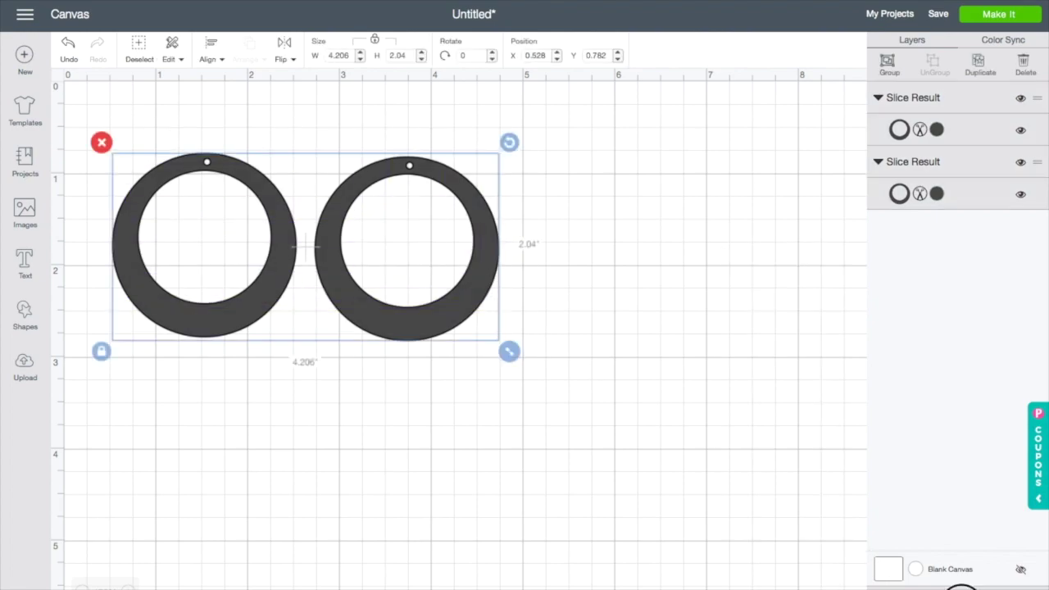
click(961, 587)
drag(446, 311, 425, 253)
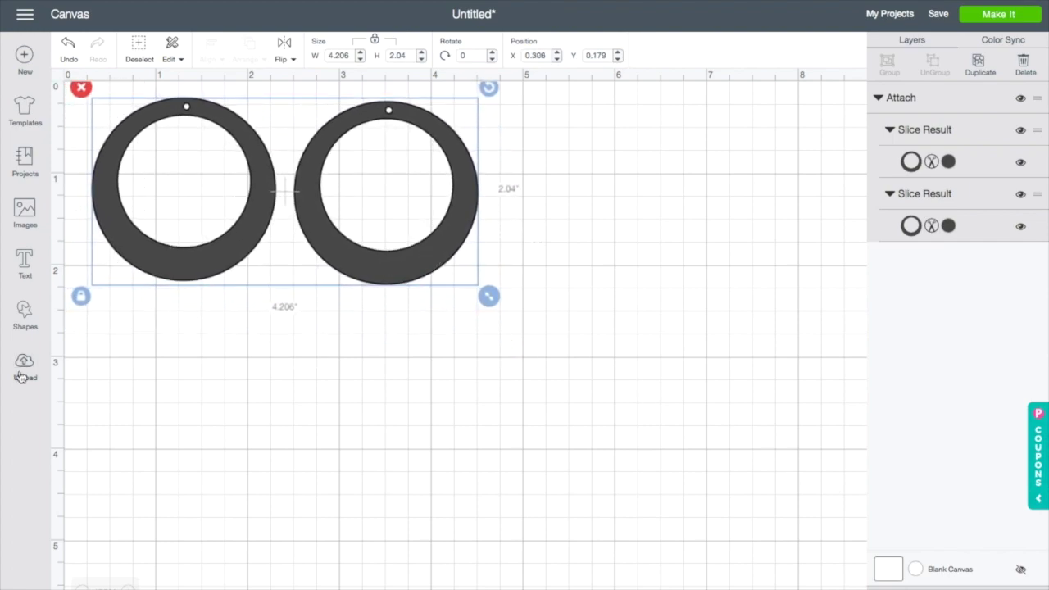
Step: Add a triangle about 3.59 by 3.11 inches and place it below the rings at about X 3.71, Y 2.37
click(24, 312)
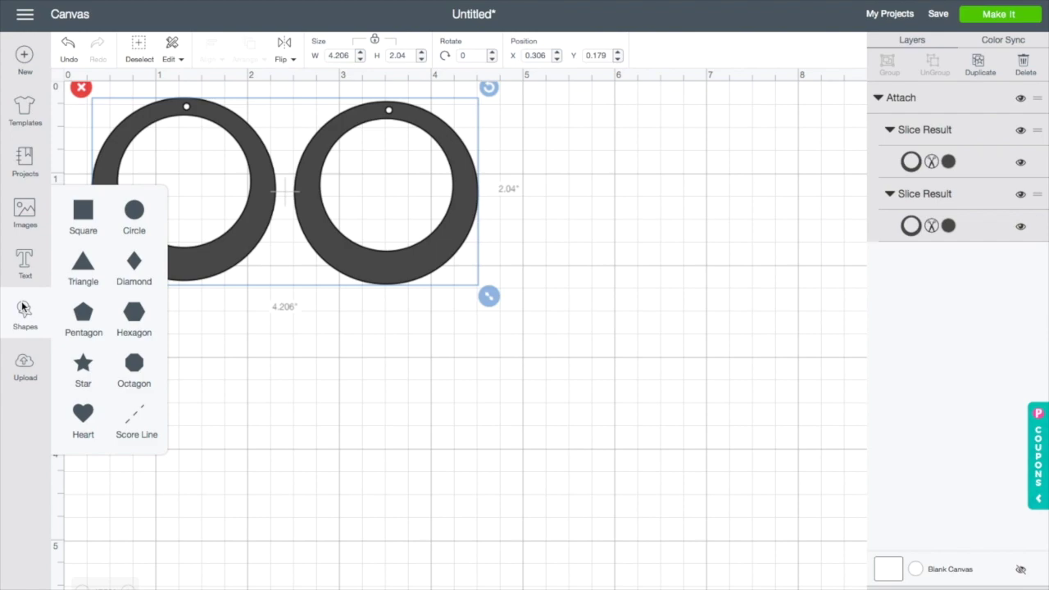
click(82, 270)
drag(556, 453, 620, 399)
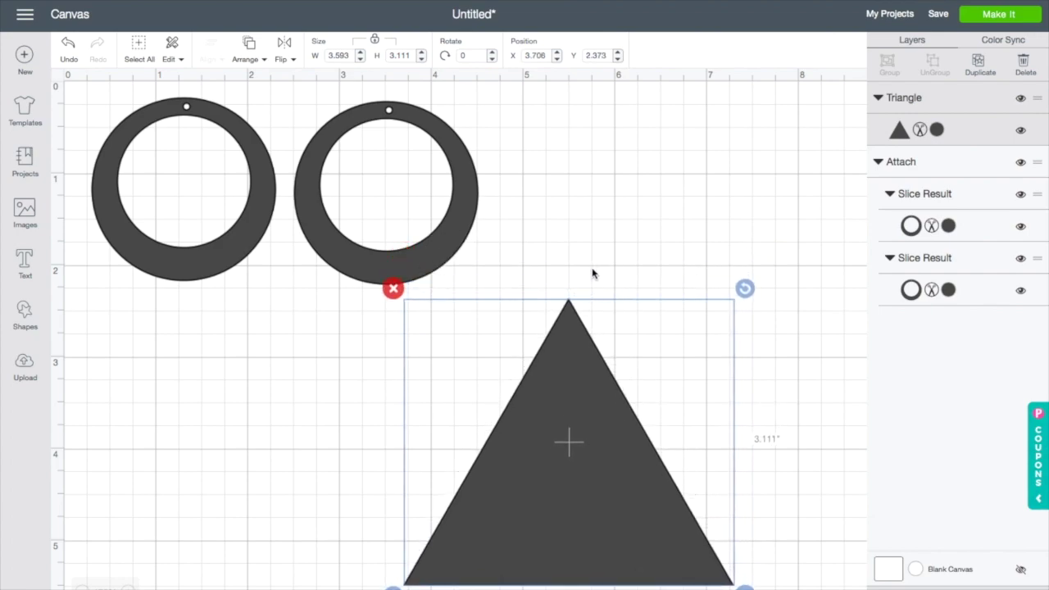
Step: Move the attached ring pair against the canvas's zero X edge to free space beside it
click(438, 192)
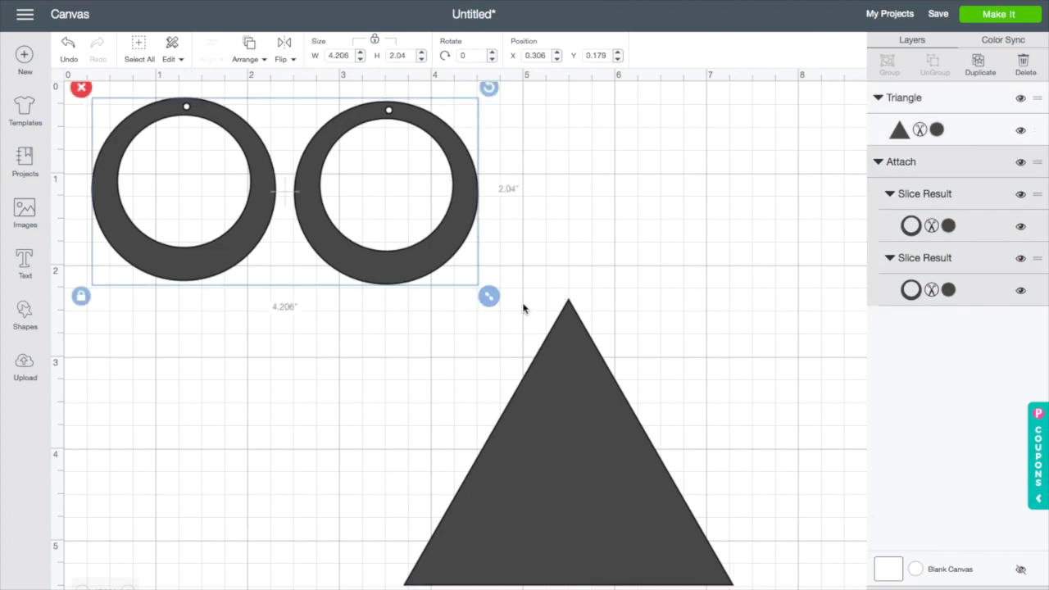
drag(412, 185, 103, 181)
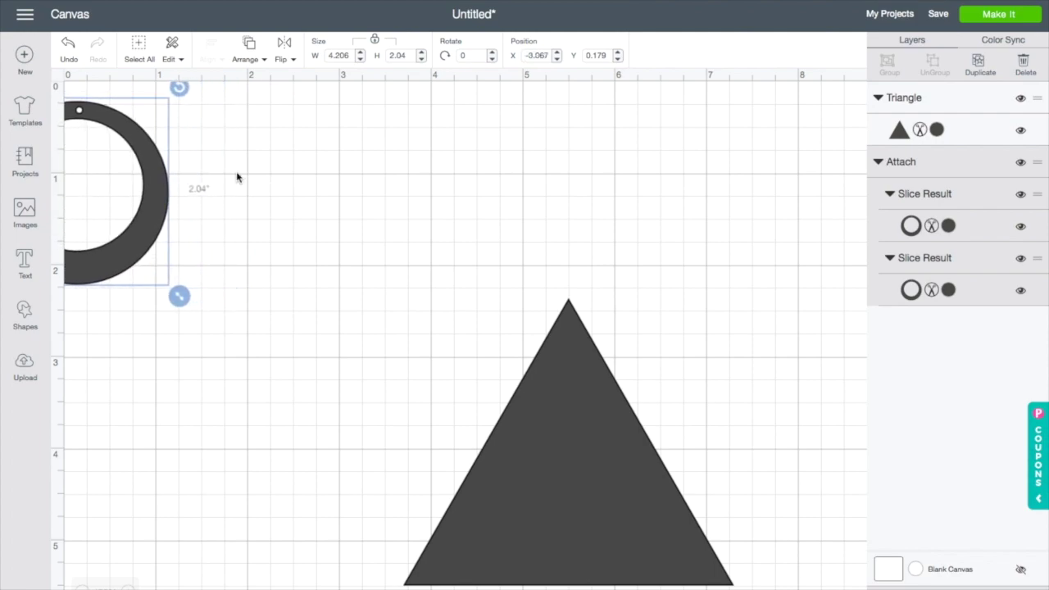
drag(369, 236, 83, 240)
click(360, 377)
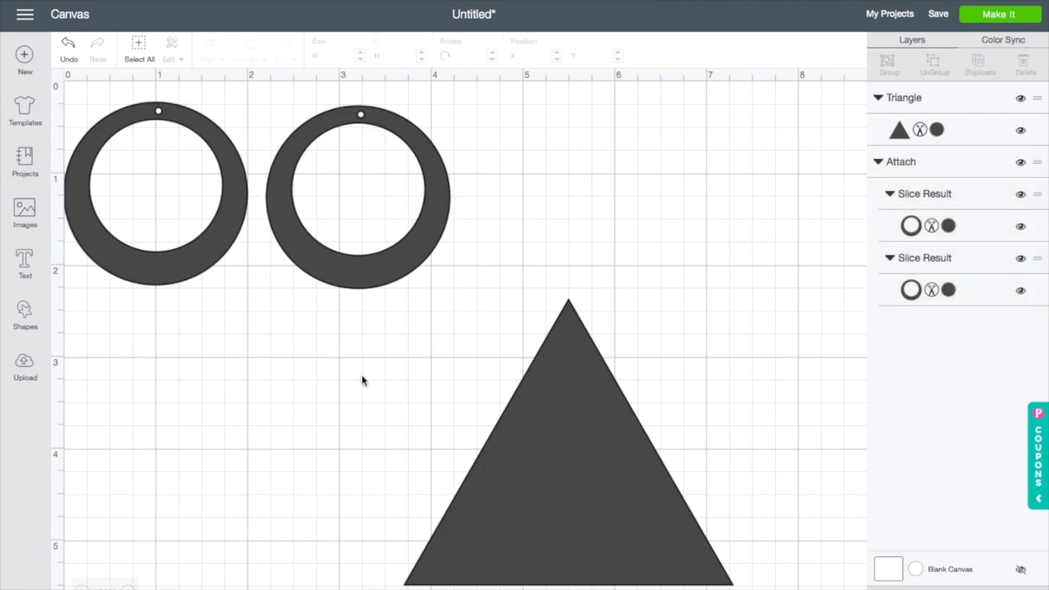
Step: Rotate the triangle to about 59.72° so it points down, and move it to about X 4.81, Y 1.03
click(577, 332)
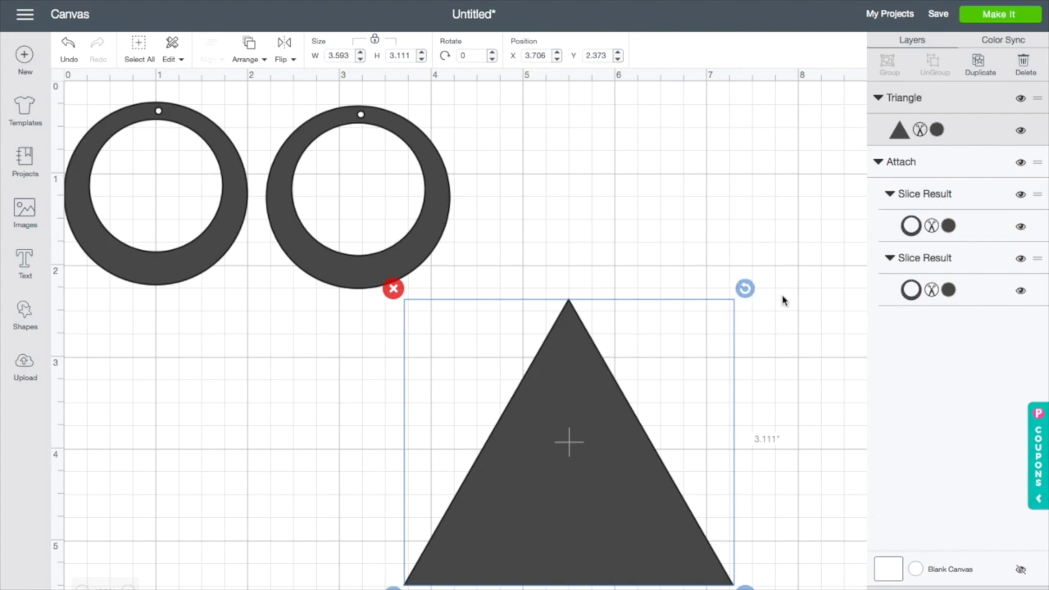
drag(749, 288, 716, 497)
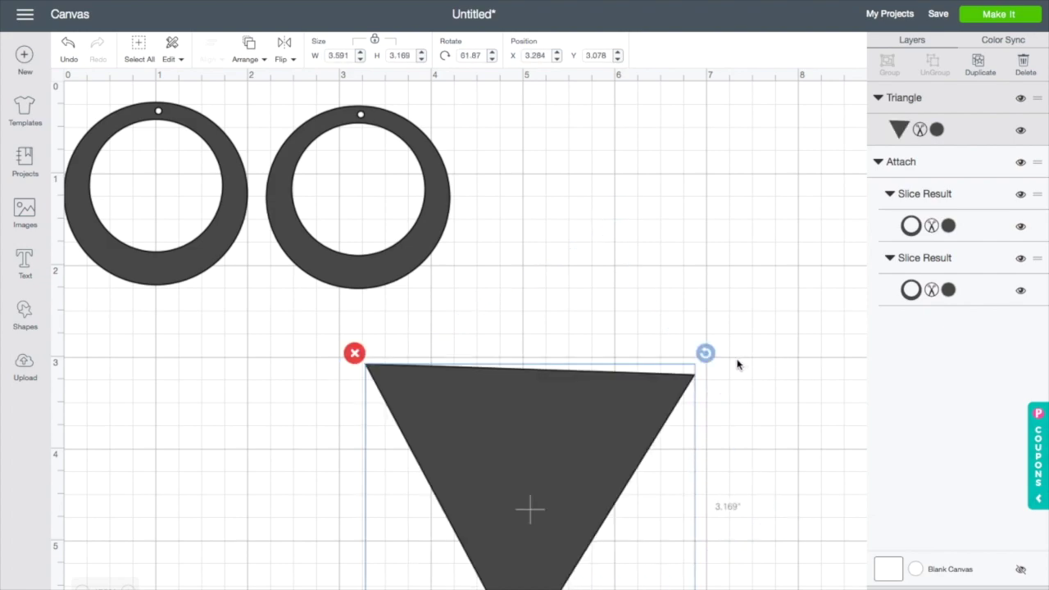
drag(706, 353, 695, 360)
drag(628, 436, 774, 240)
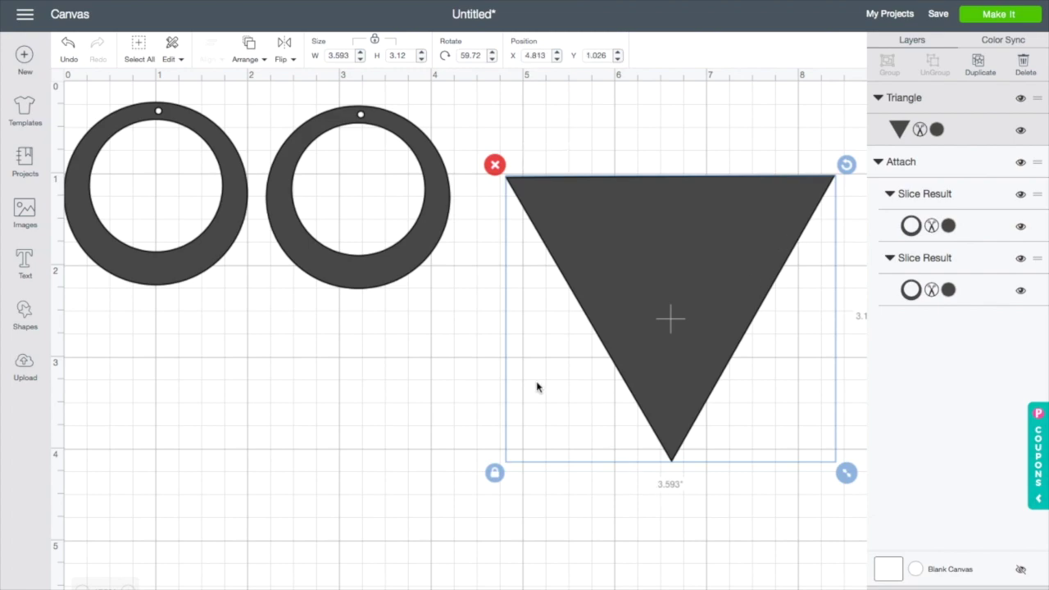
Step: Duplicate the triangle, shrink the copy to about 2.75 inches wide and position it inside the original
right_click(588, 370)
click(629, 369)
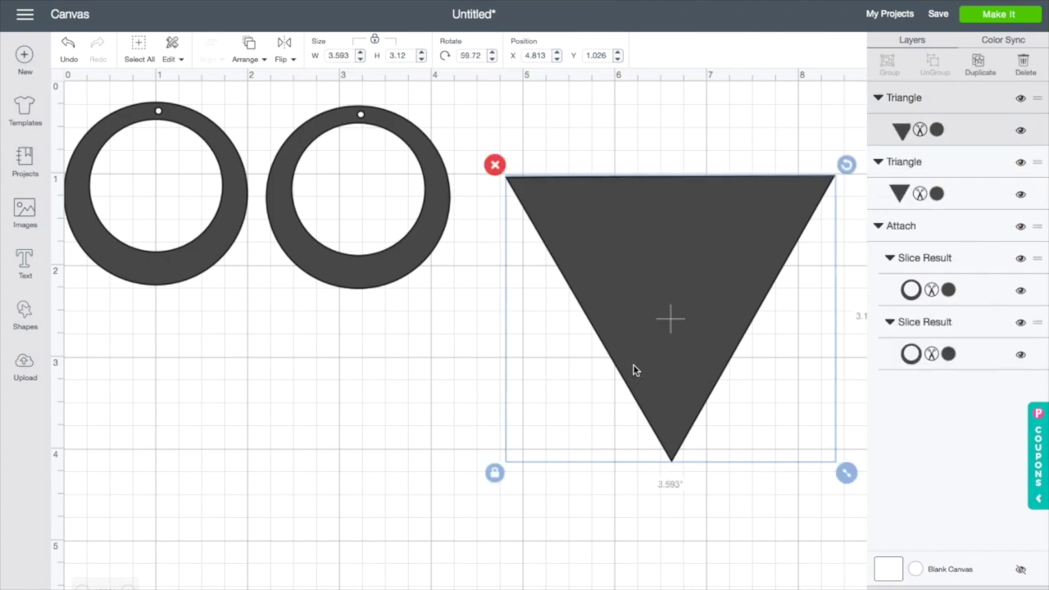
drag(724, 279, 506, 394)
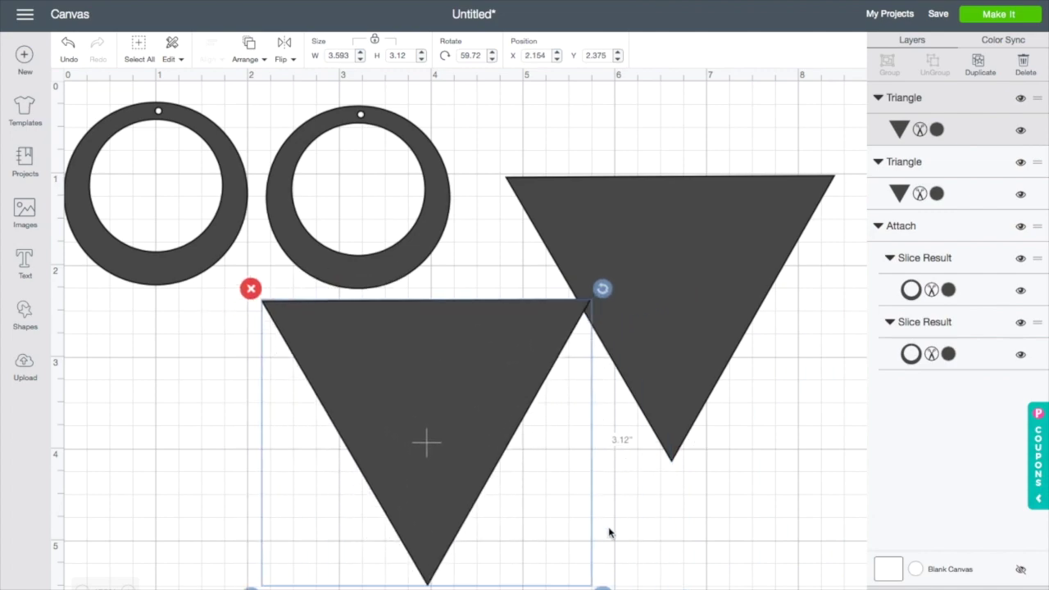
drag(602, 587, 525, 530)
drag(428, 419, 702, 327)
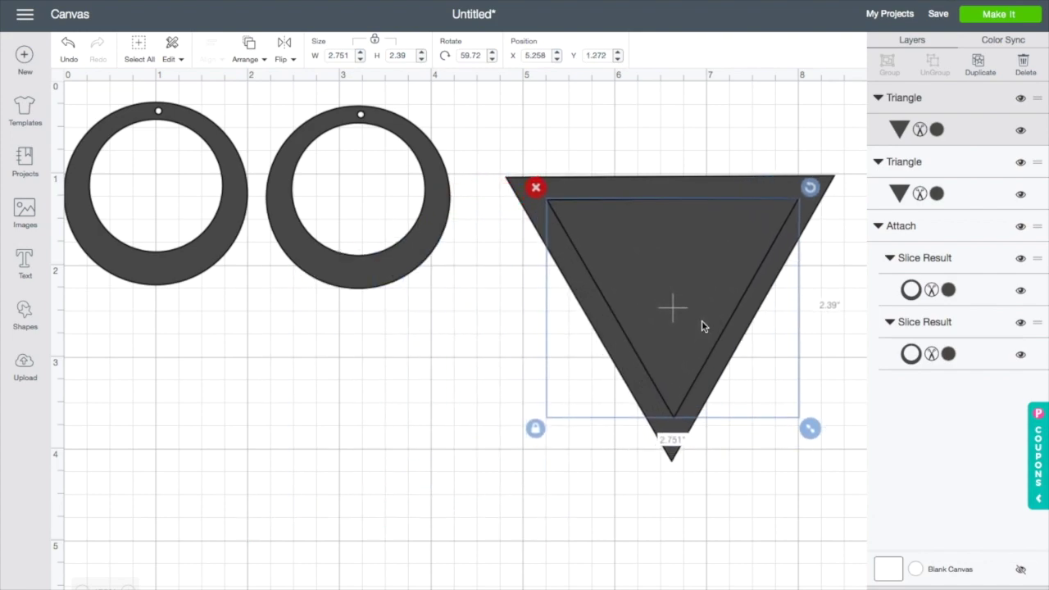
Step: Shrink the inner triangle to about 2.54 inches wide and shift it to about X 5.38, Y 1.35
click(598, 488)
click(686, 340)
drag(809, 427, 798, 417)
drag(714, 302, 721, 311)
click(743, 505)
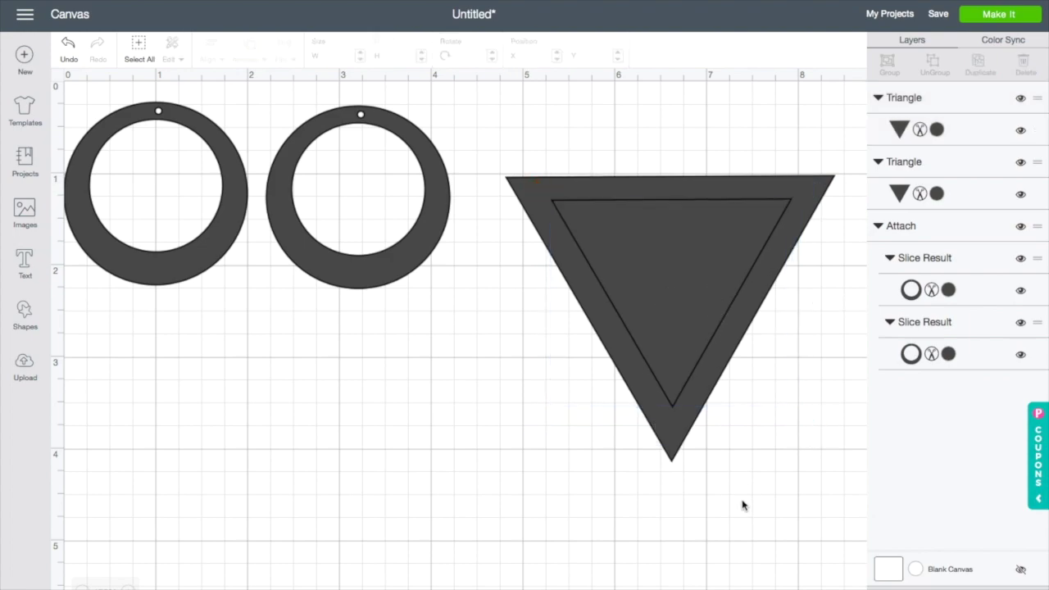
click(698, 323)
drag(801, 417, 793, 413)
drag(704, 272, 709, 276)
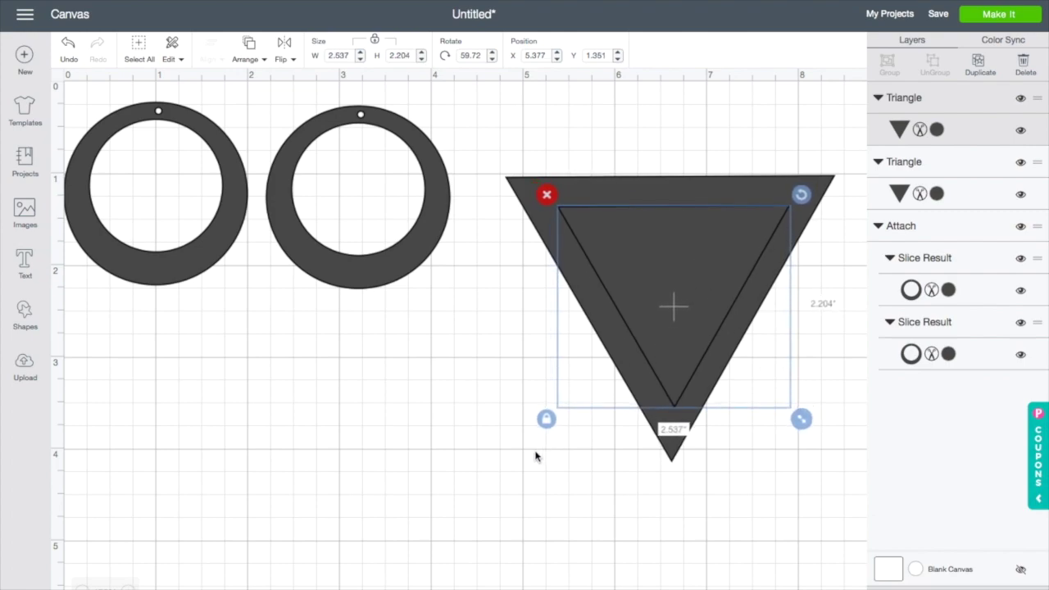
Step: Shrink the inner triangle further to about 2.47 by 2.15 inches and recenter it within the outer triangle
click(537, 457)
click(732, 289)
drag(803, 419, 796, 413)
drag(693, 322, 692, 325)
click(599, 425)
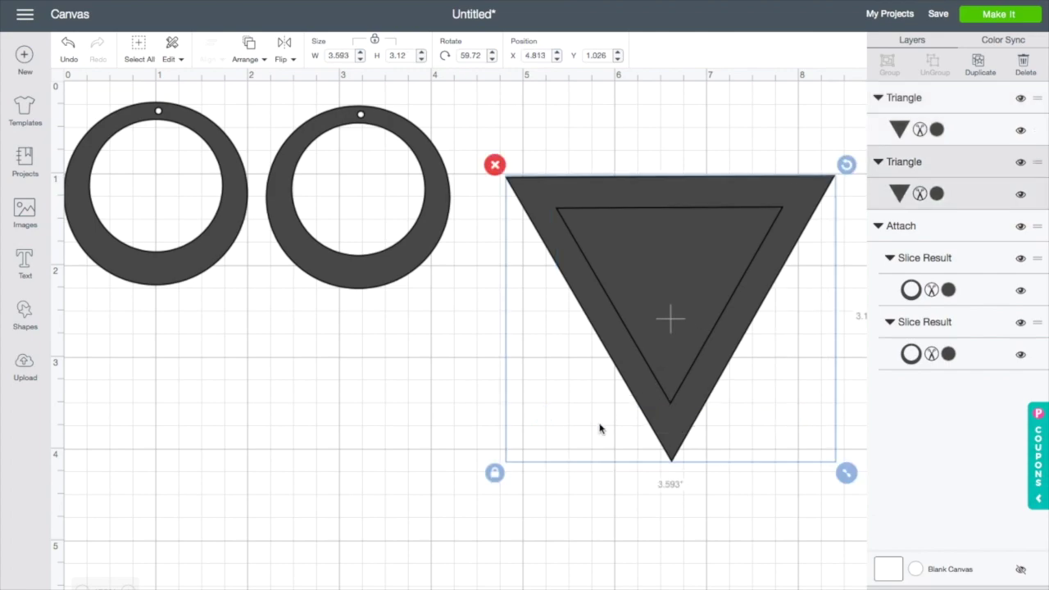
click(445, 482)
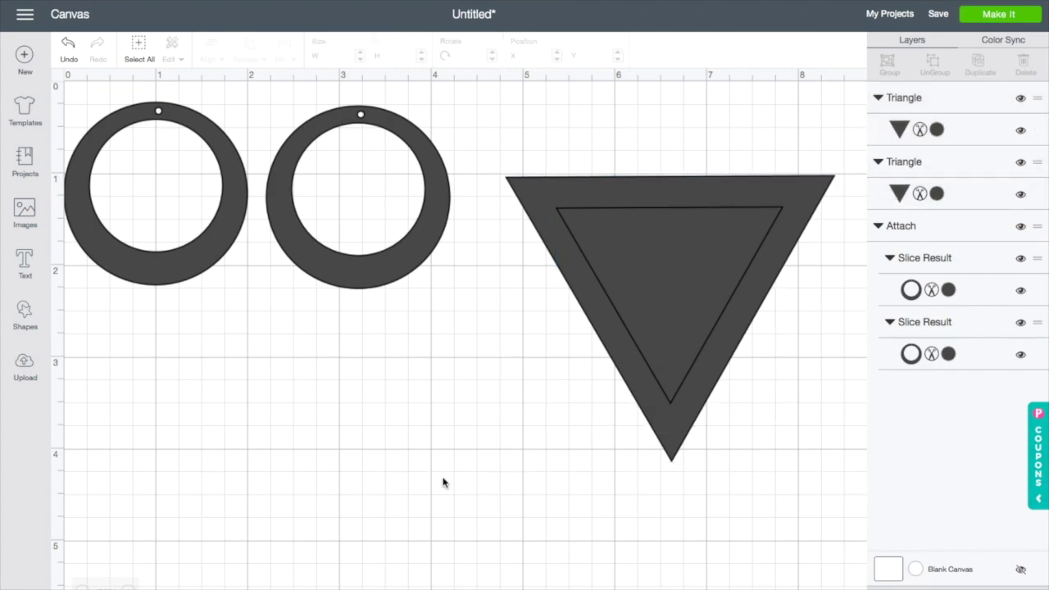
Step: Fine-tune the inner triangle's position to about X 5.37, Y 1.4 for an even border
drag(689, 260, 691, 264)
click(531, 392)
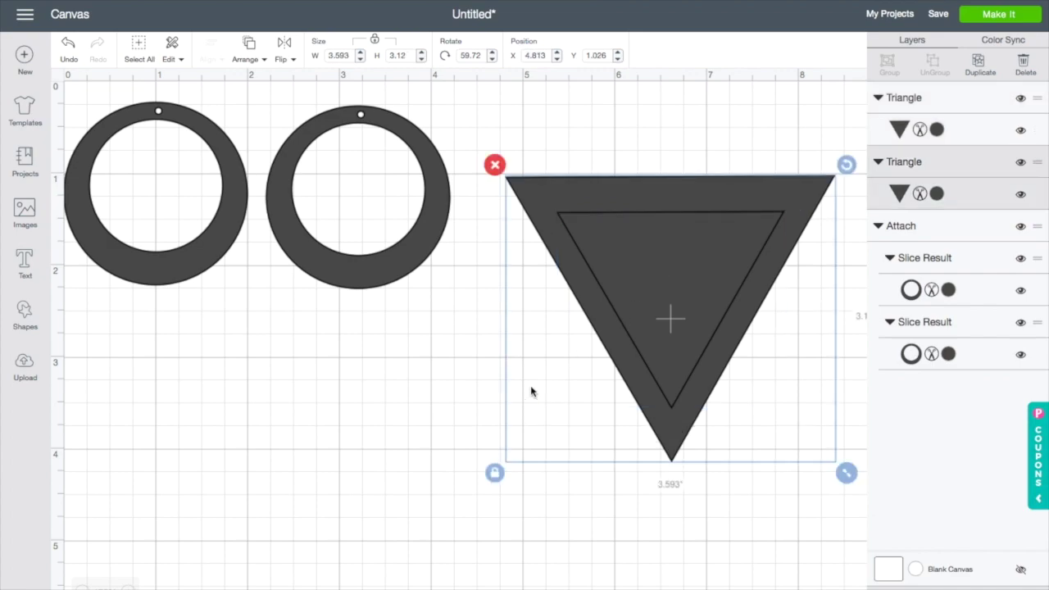
click(414, 411)
click(700, 293)
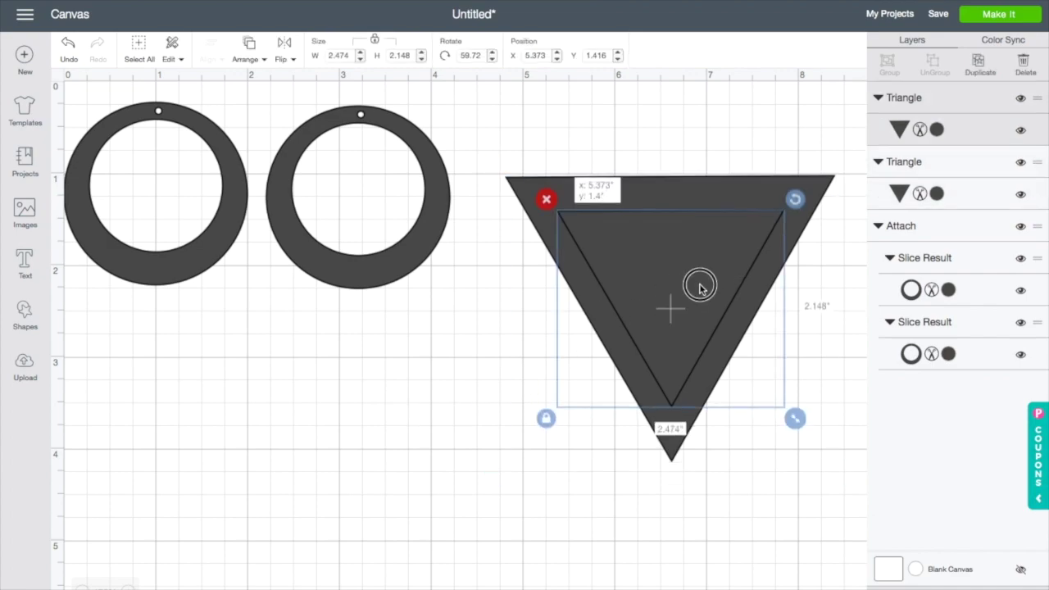
click(492, 450)
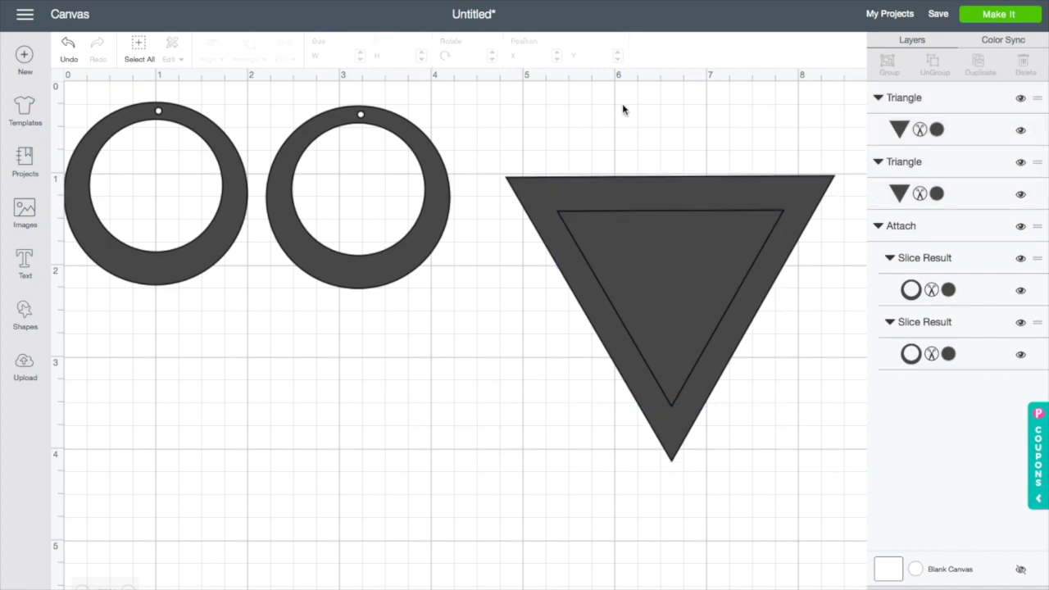
Step: Slice the inner triangle out of the outer one and delete the two leftover solid triangles
drag(573, 122, 770, 434)
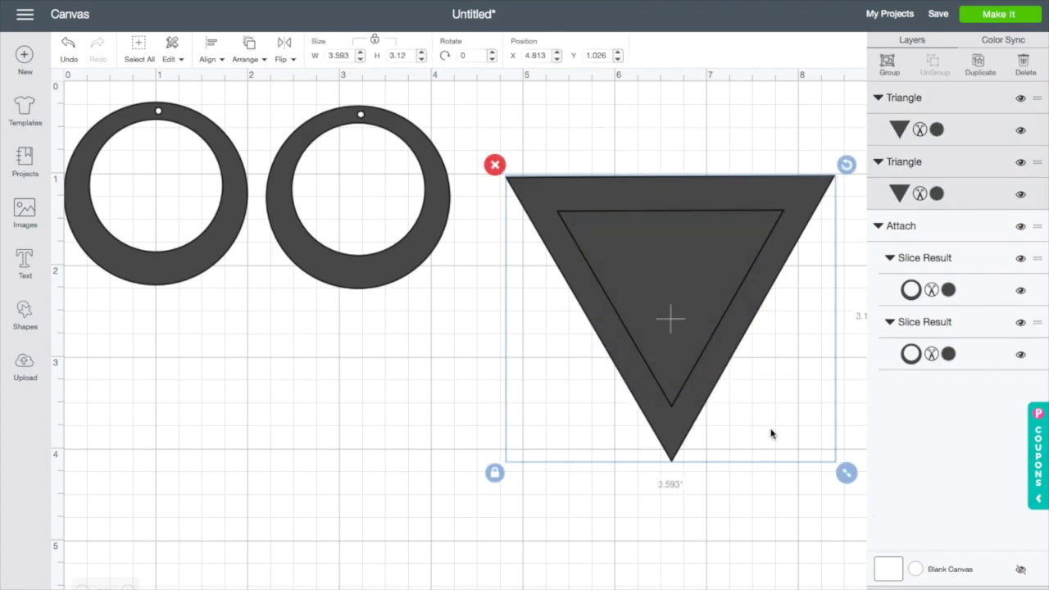
click(889, 586)
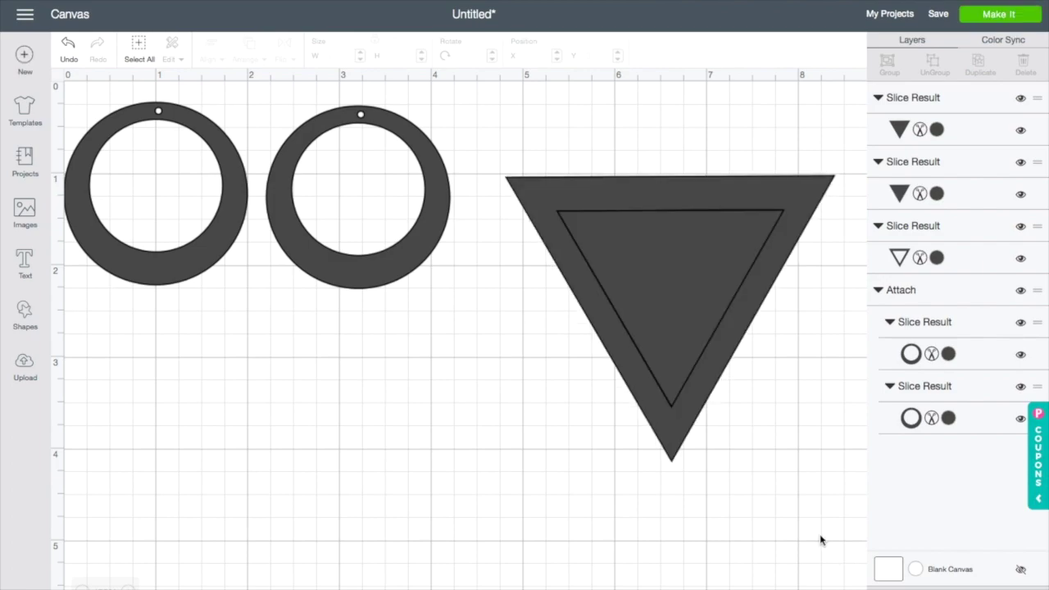
drag(649, 283, 414, 402)
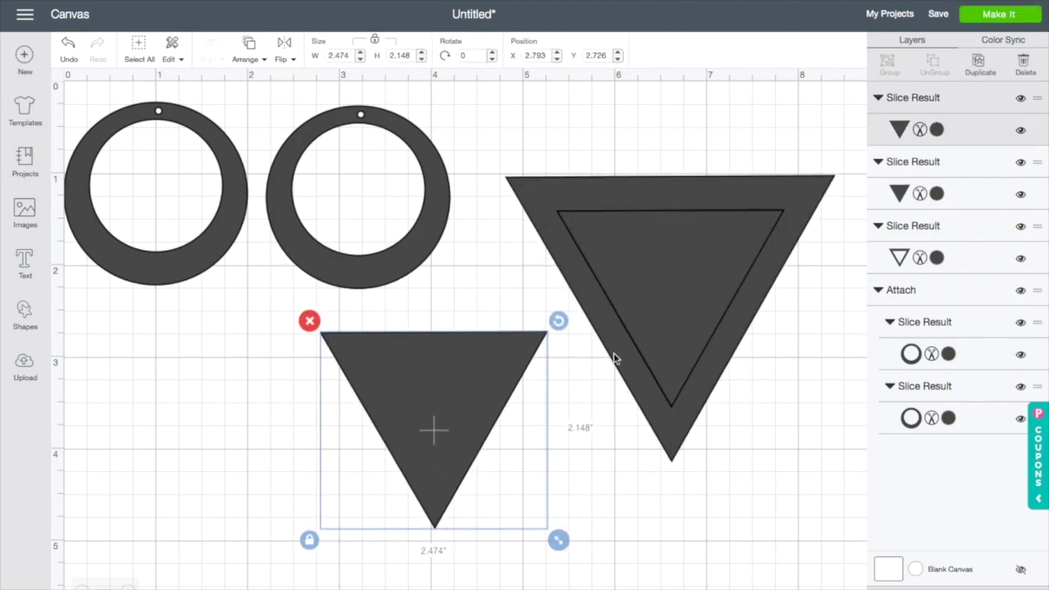
click(645, 273)
drag(645, 273, 402, 445)
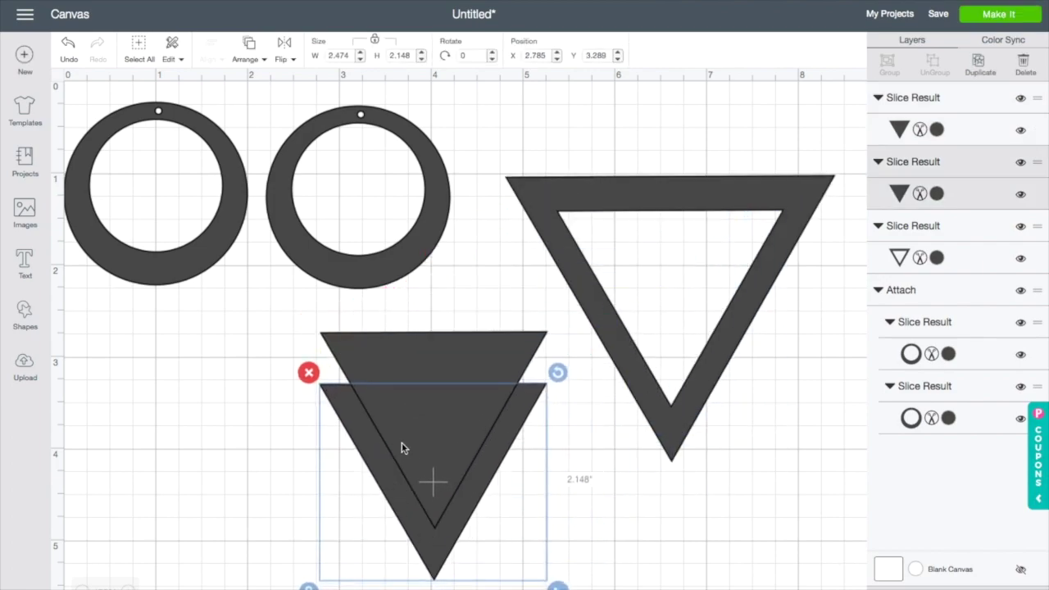
click(308, 370)
click(380, 369)
click(309, 321)
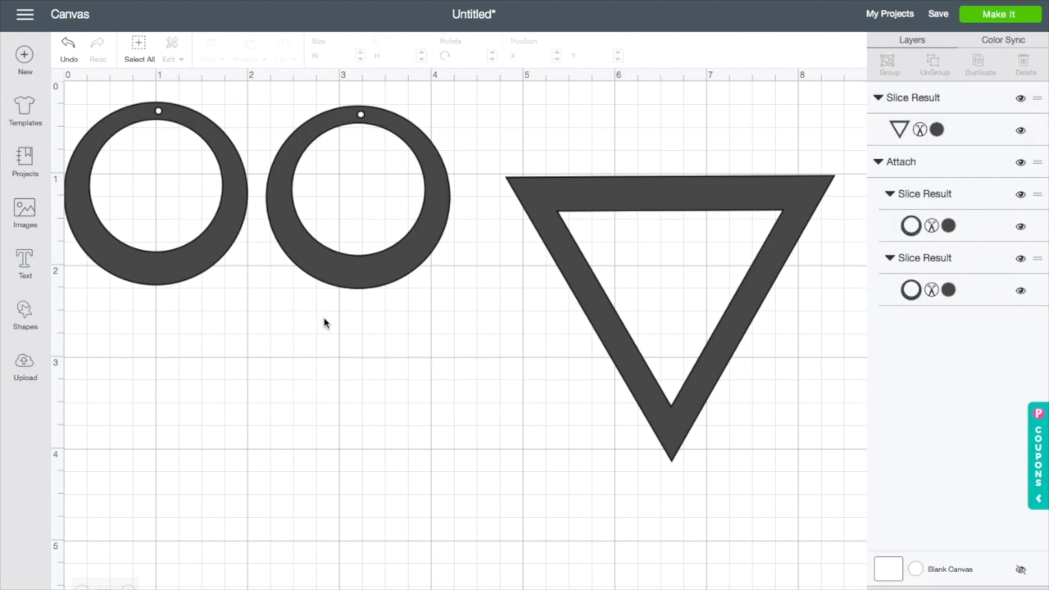
Step: Duplicate the hollow triangle and place the copy about 1.2 inches lower, overlapping the original
click(592, 309)
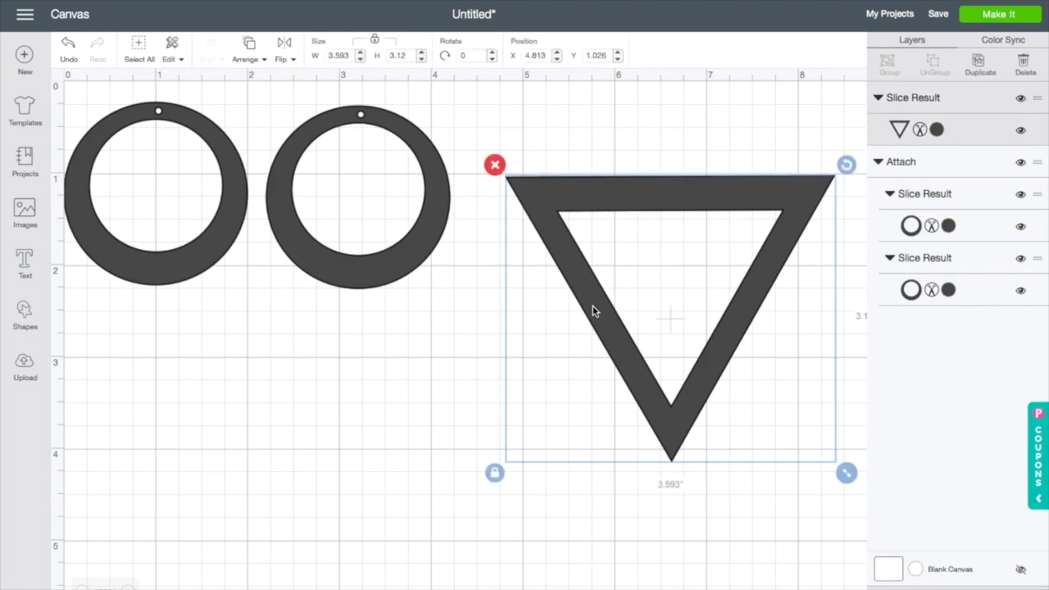
right_click(593, 311)
click(647, 370)
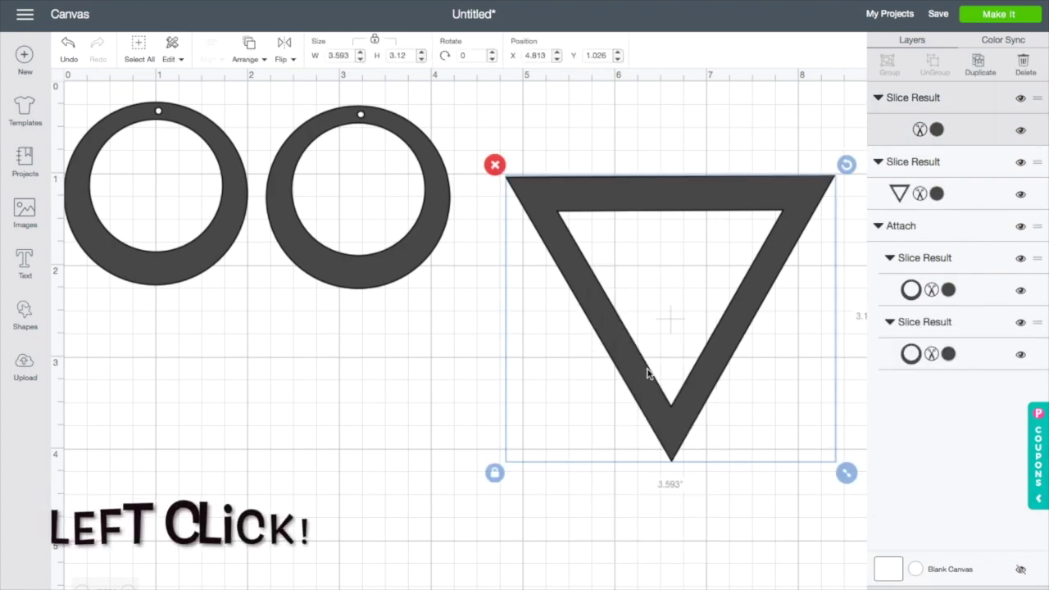
drag(715, 364, 668, 428)
click(424, 466)
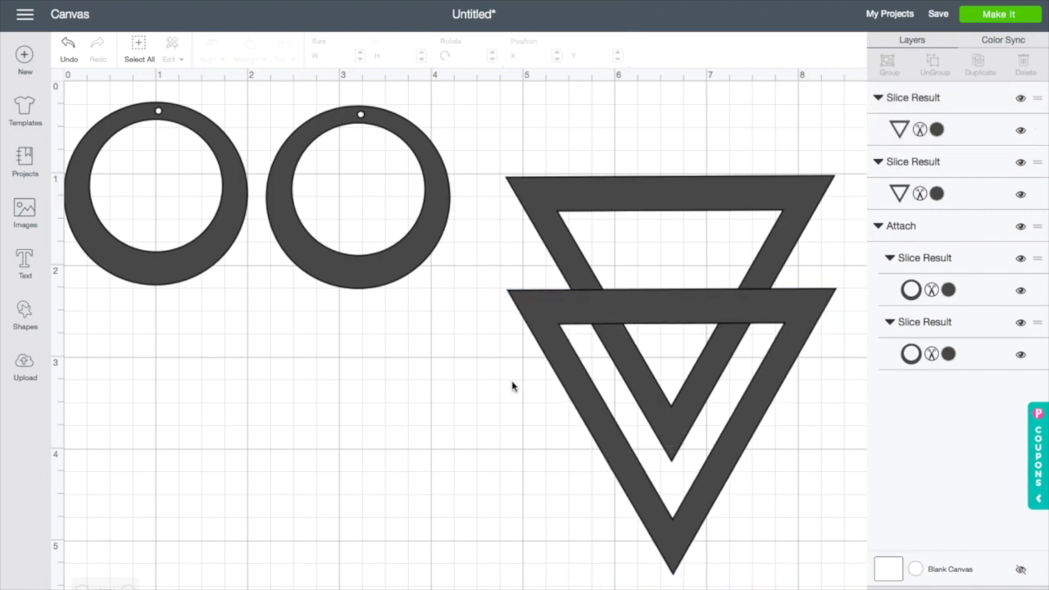
Step: Align the two overlapping hollow triangles along their right edges
drag(445, 363, 830, 482)
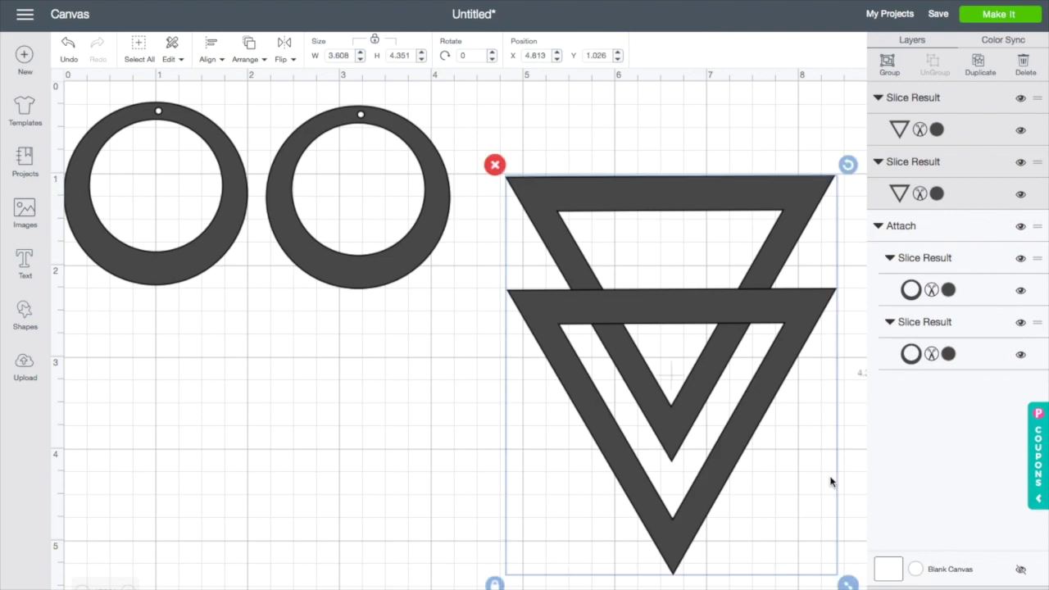
click(264, 49)
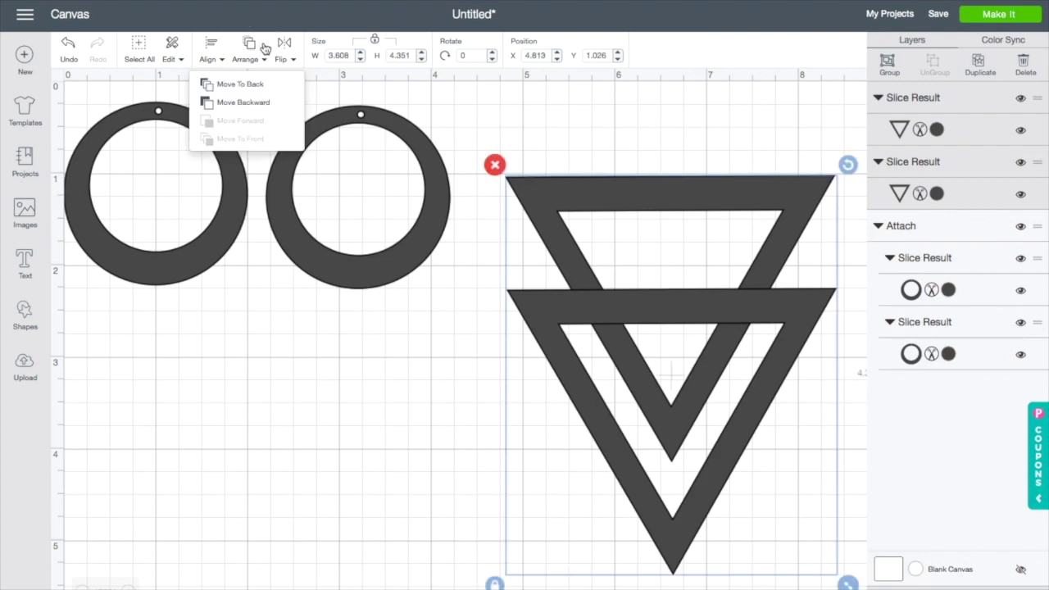
click(218, 54)
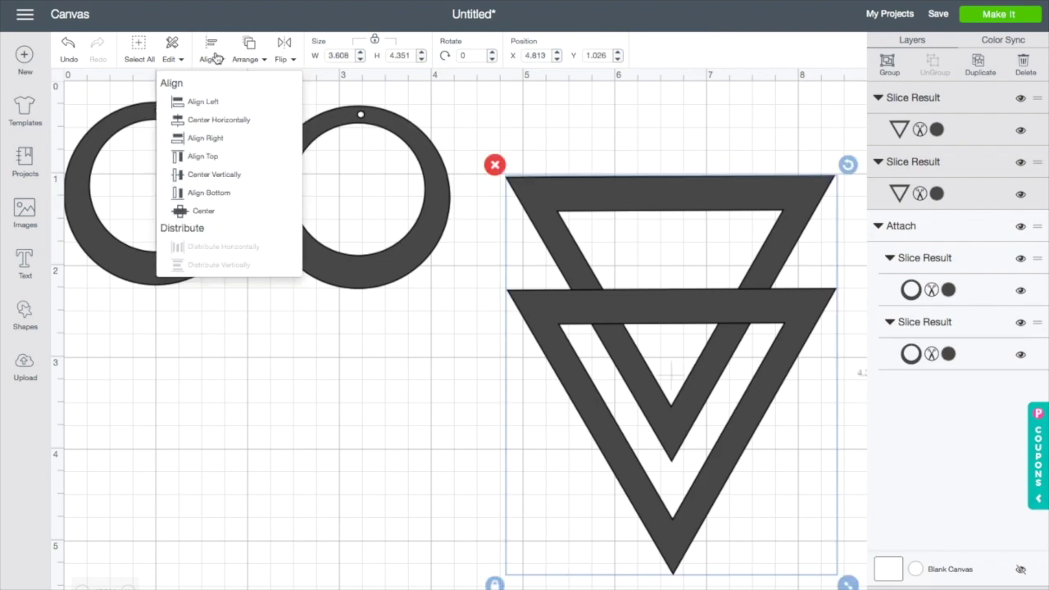
click(215, 141)
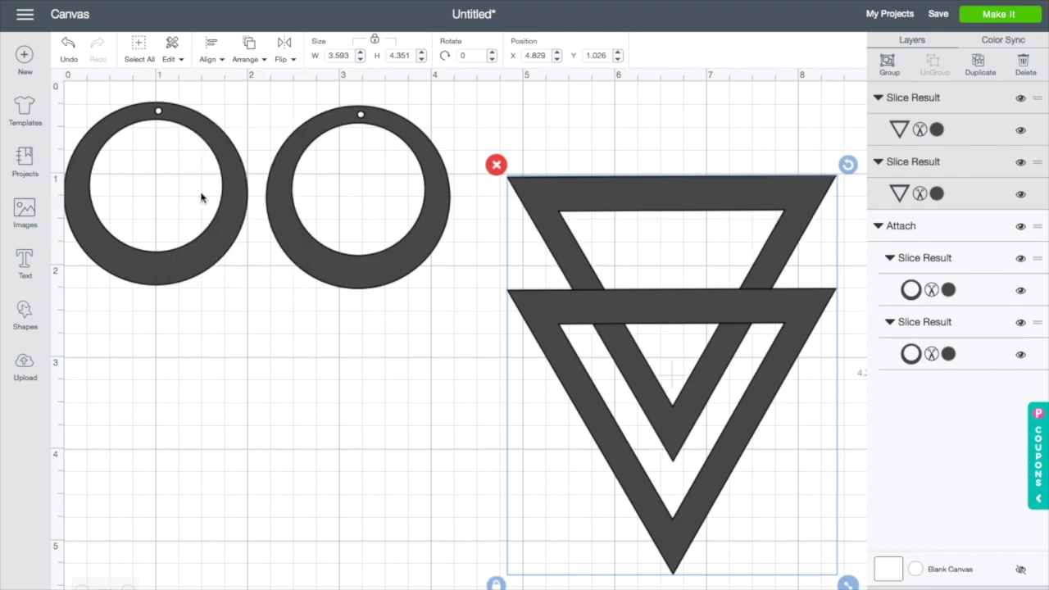
click(255, 432)
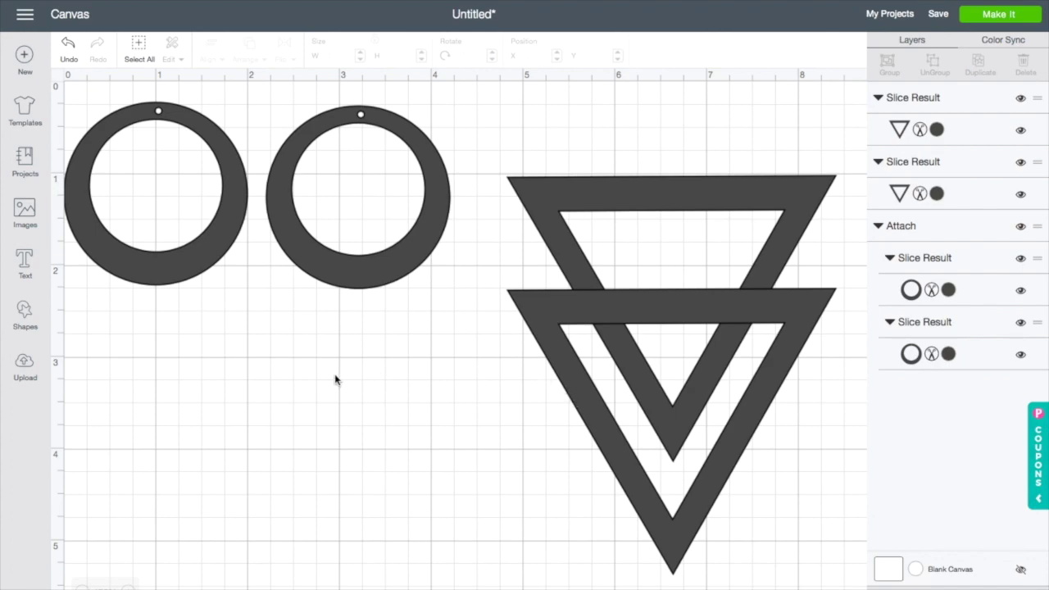
Step: Insert a circle, shrink it to about 0.159 inches and place it above the triangles at about X 6.52, Y 0.33
click(359, 119)
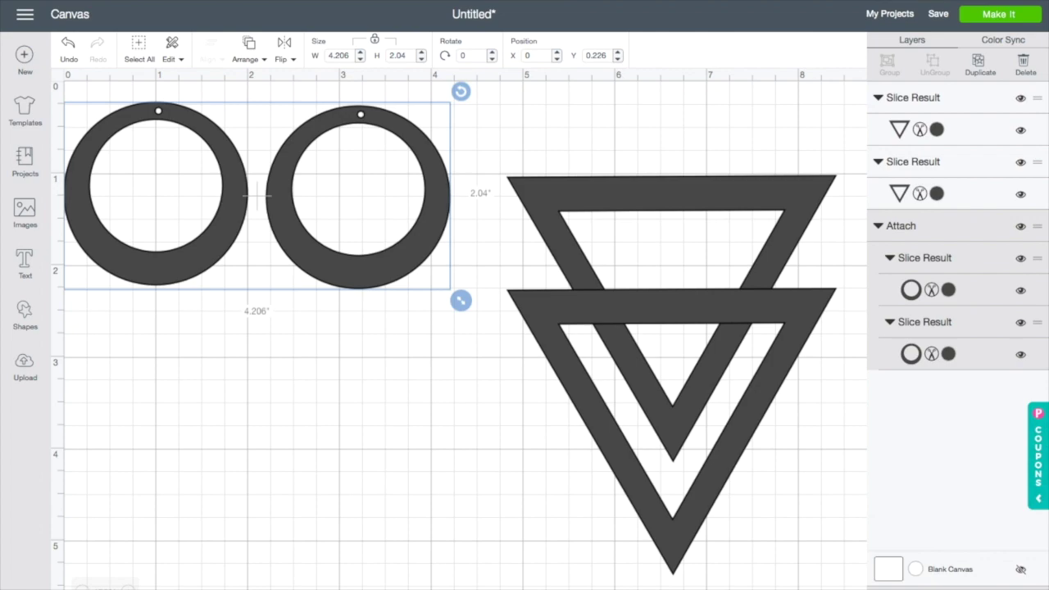
click(24, 314)
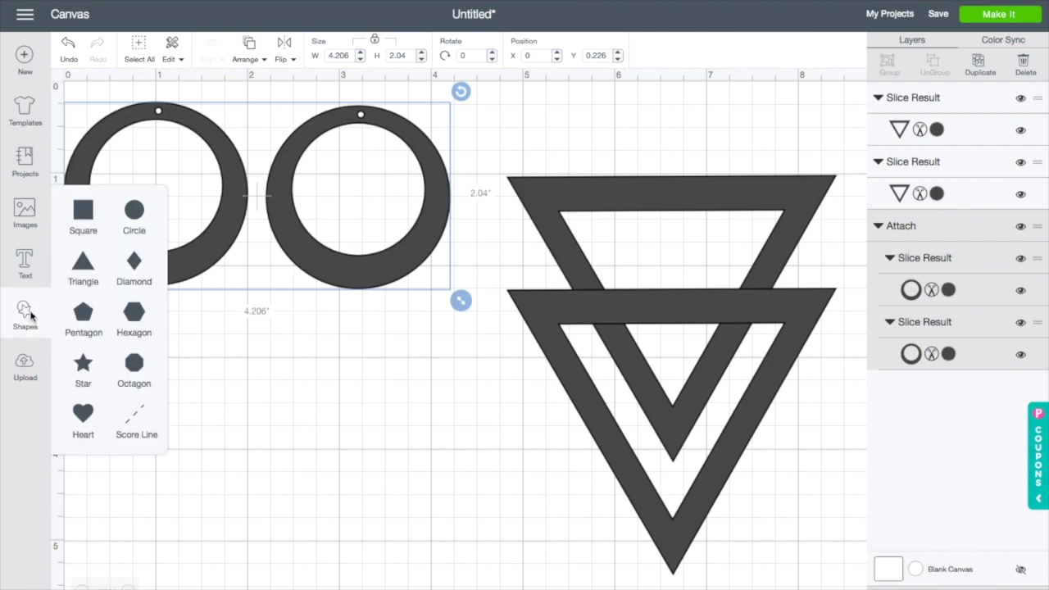
click(135, 213)
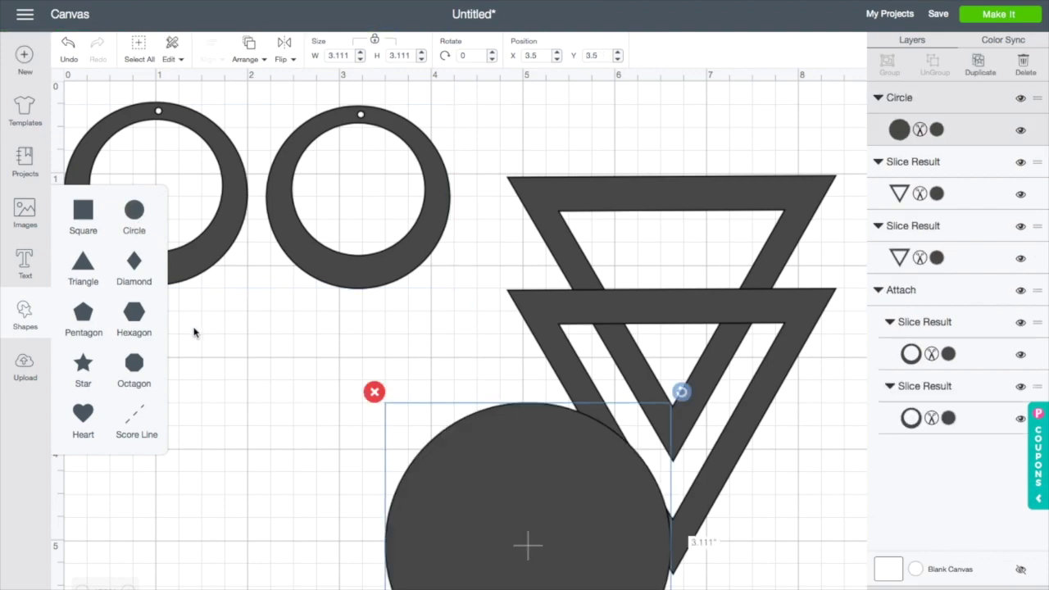
drag(362, 479, 223, 453)
click(321, 503)
drag(306, 503, 328, 445)
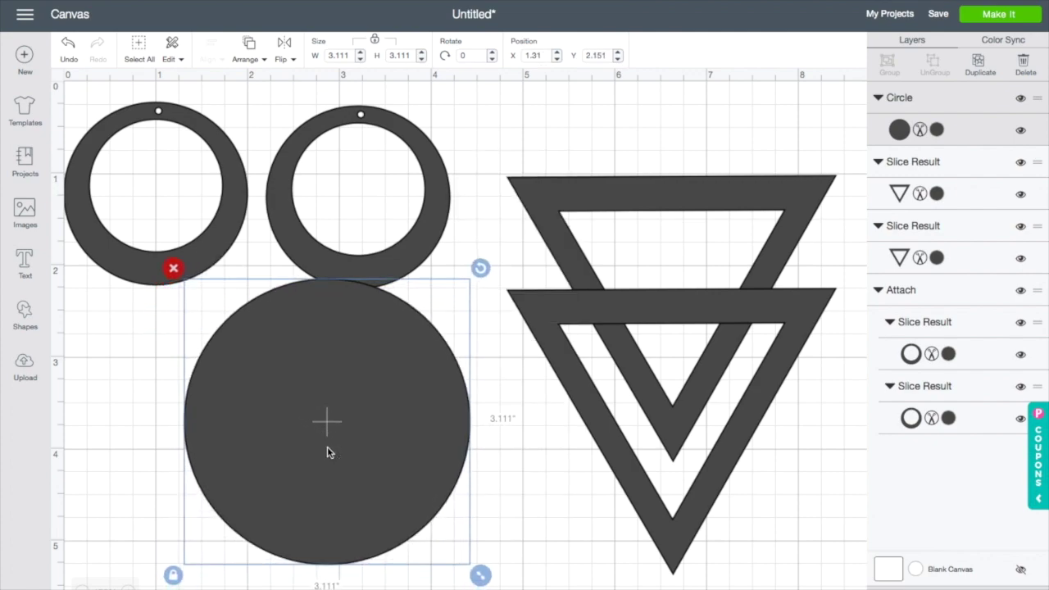
drag(480, 575, 669, 195)
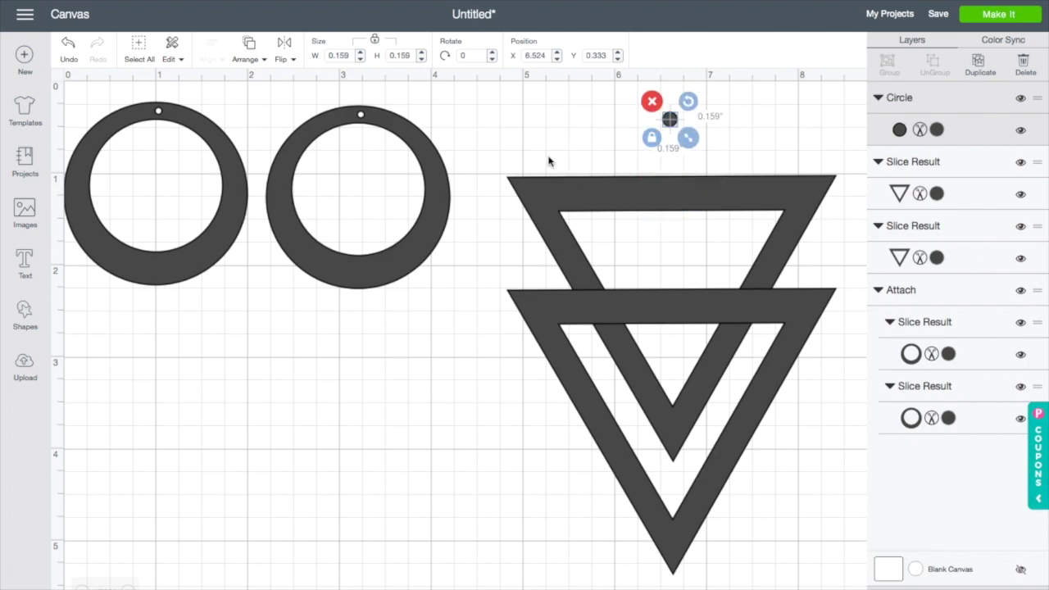
Step: Weld the two overlapping triangles into one shape and shift it down slightly to uncover the small circle behind its top bar
drag(521, 151, 839, 579)
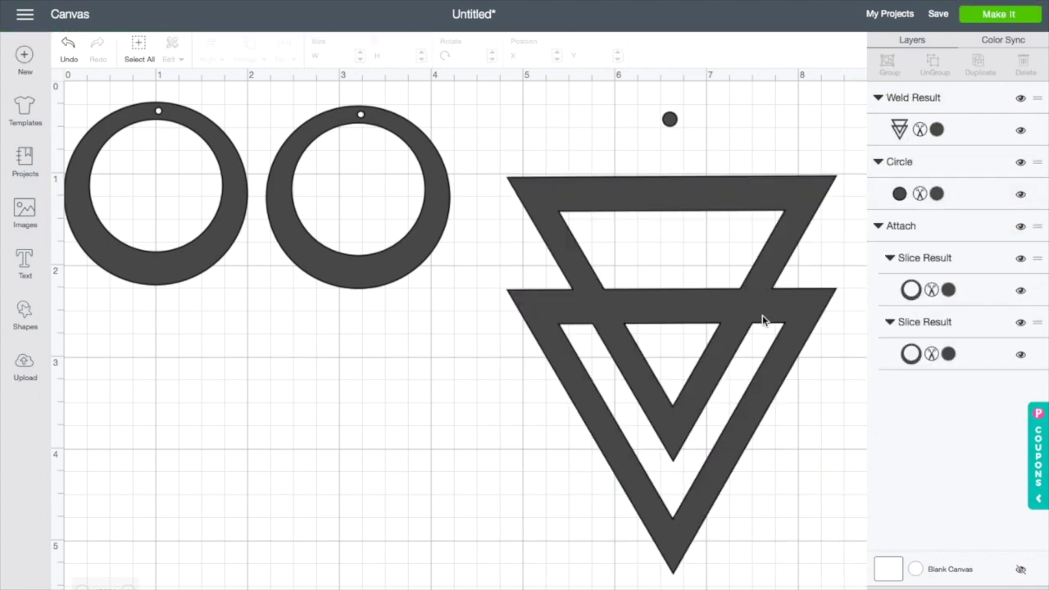
drag(670, 120, 670, 194)
click(688, 168)
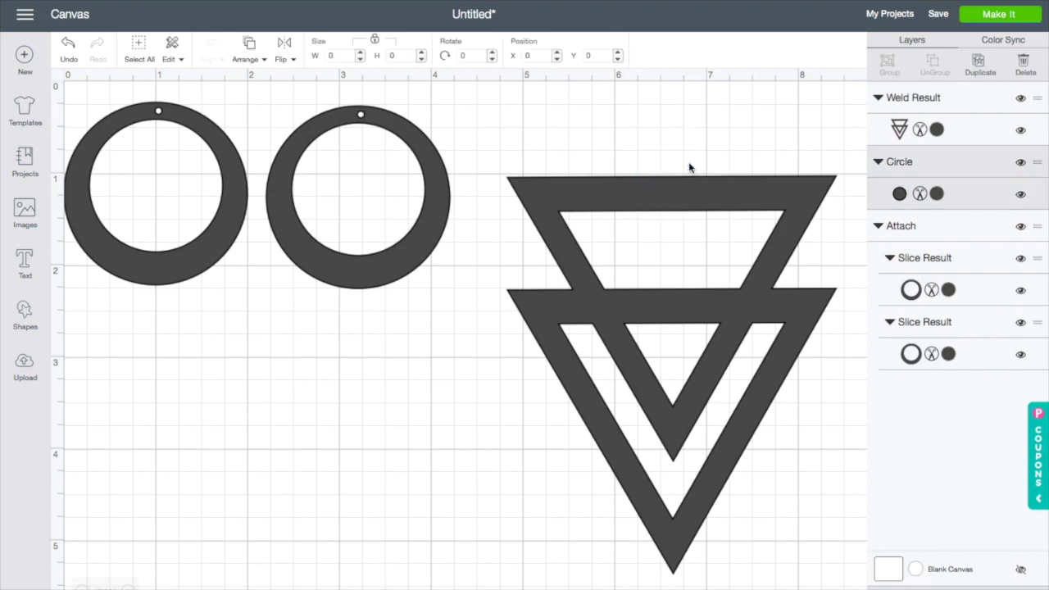
click(710, 123)
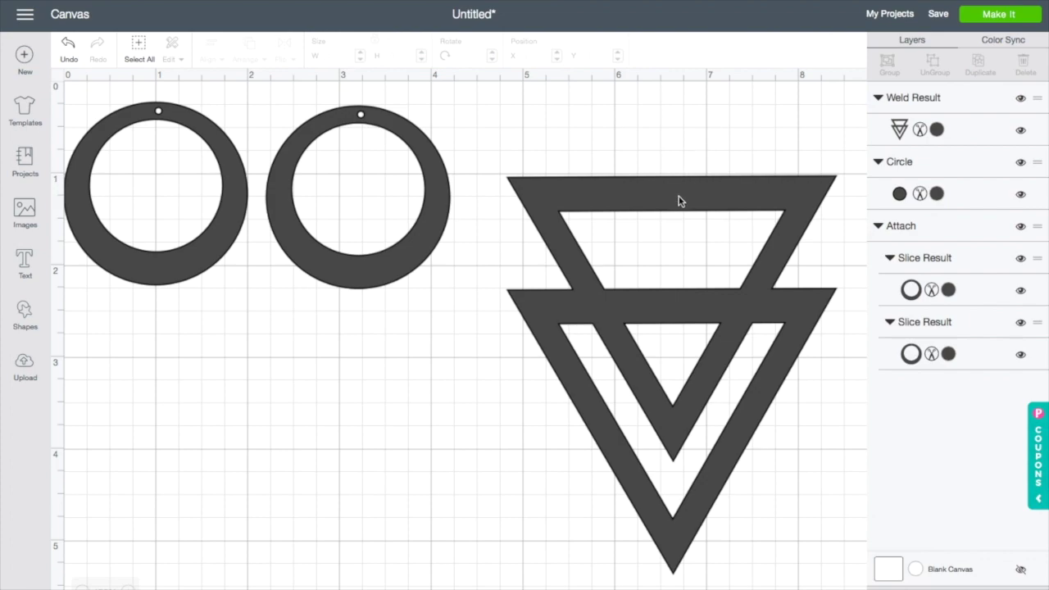
mouse_move(681, 203)
mouse_down()
mouse_move(676, 248)
mouse_move(675, 202)
mouse_up()
Step: Bring the small circle to the front and center it in the welded shape's top bar at about X 6.47, Y 1.41
click(668, 192)
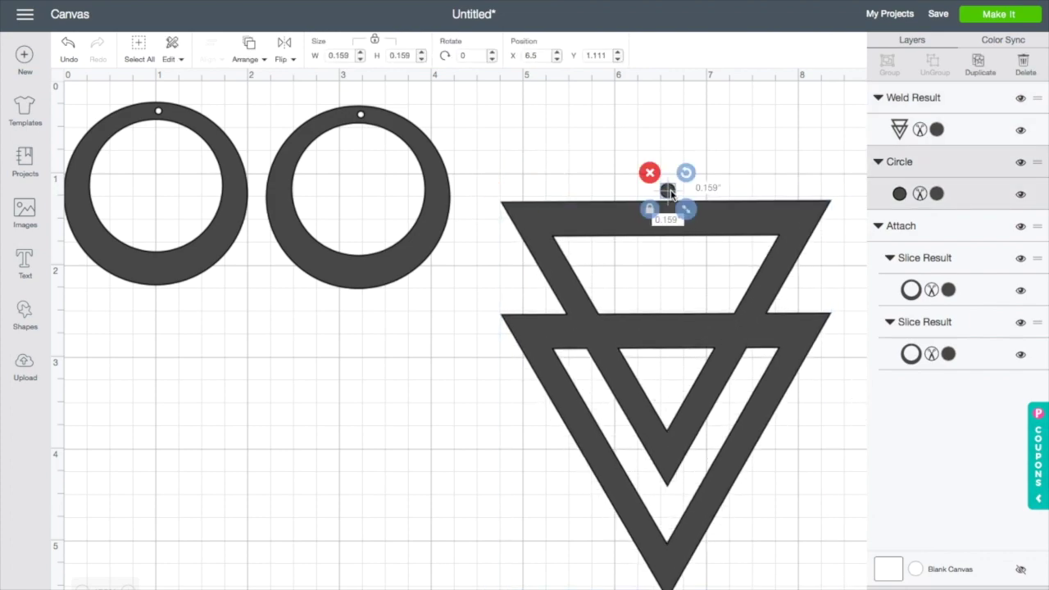
right_click(669, 194)
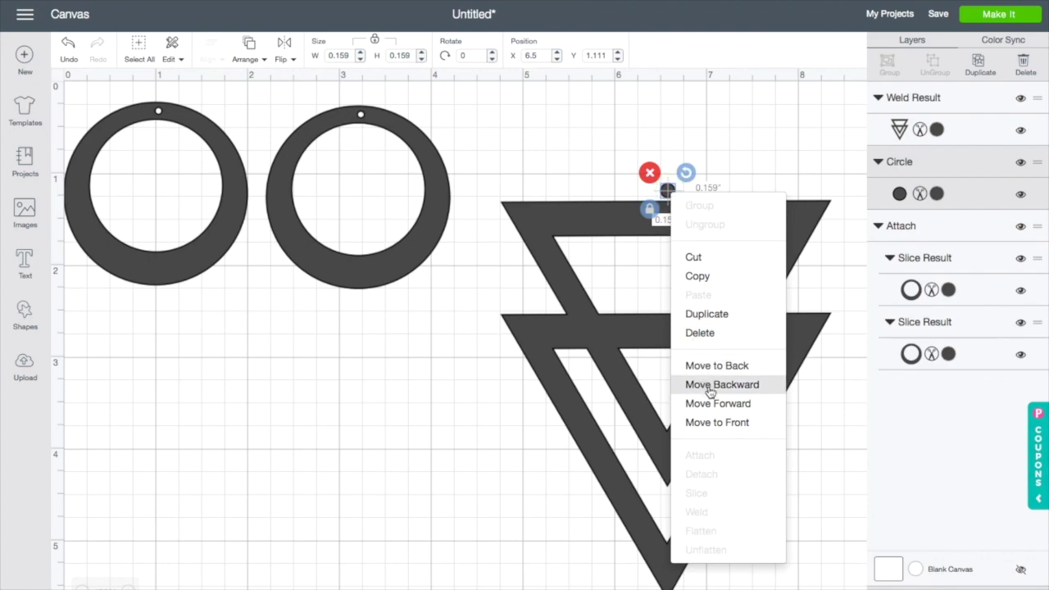
click(717, 422)
drag(669, 194, 672, 217)
click(699, 161)
click(681, 160)
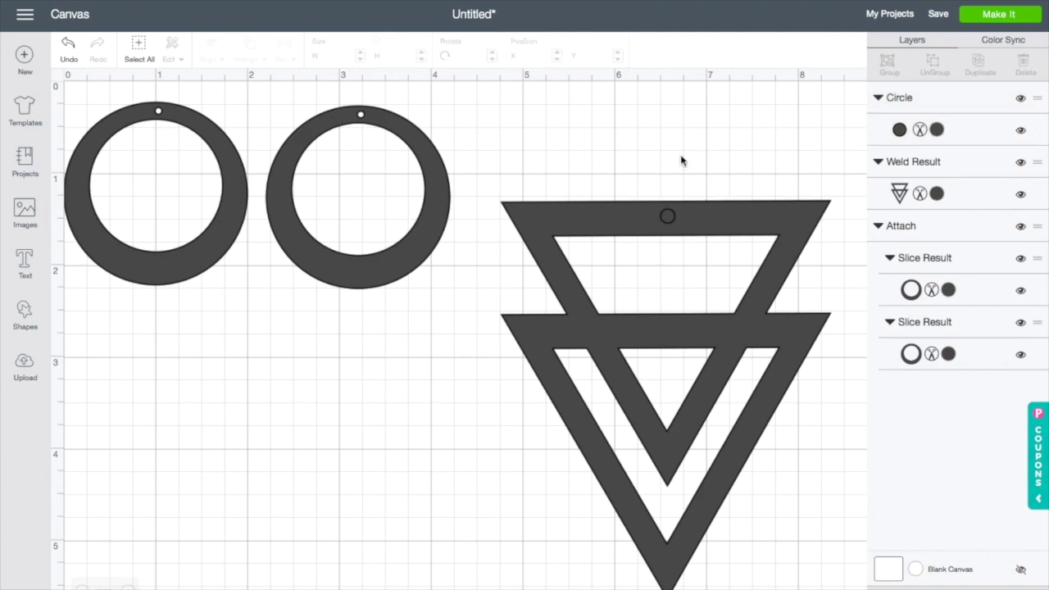
drag(665, 225, 668, 223)
click(696, 135)
drag(668, 217, 666, 220)
click(675, 189)
Step: Slice the circle out of the welded triangles as a hanging hole and delete one of the leftover circles
drag(525, 164, 784, 569)
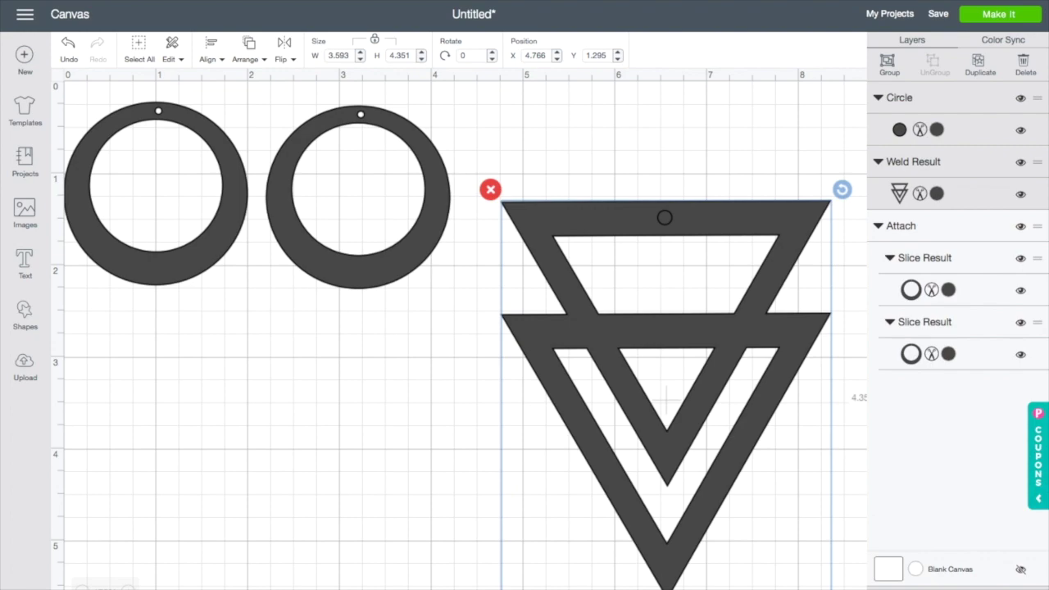
click(893, 585)
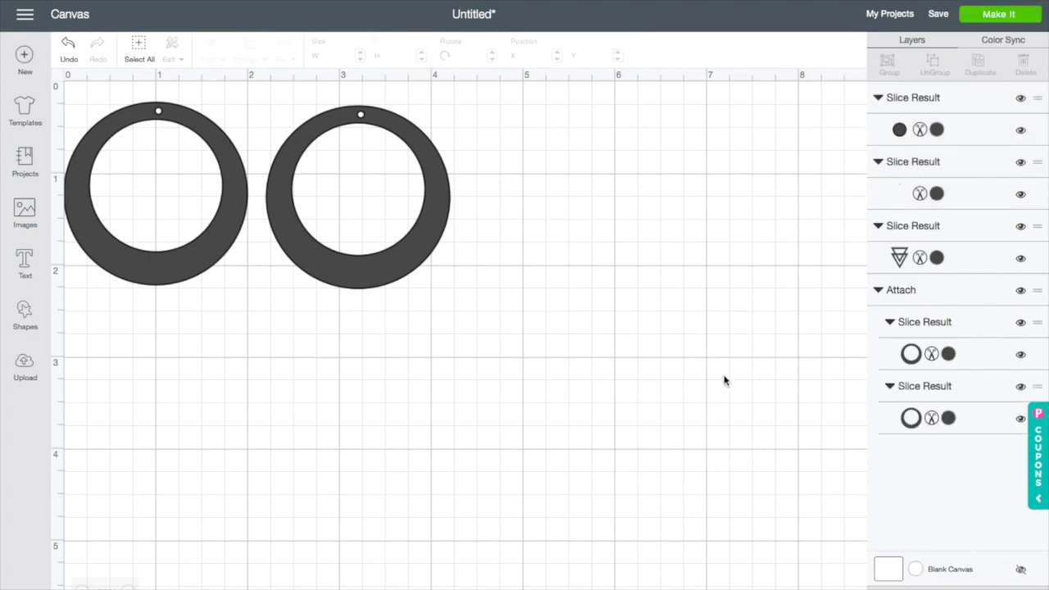
drag(745, 237, 697, 283)
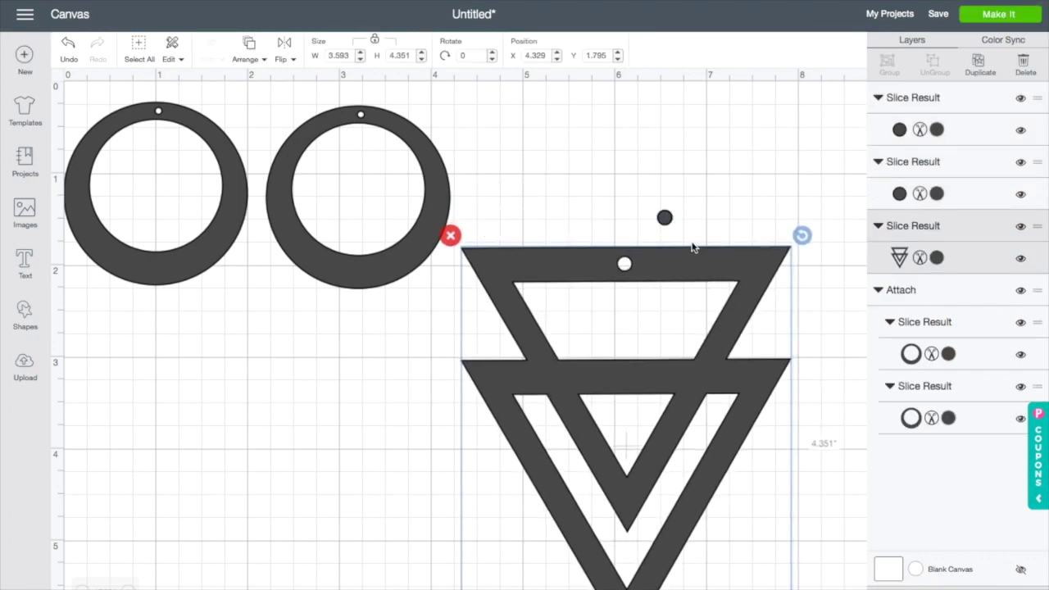
click(679, 230)
click(665, 218)
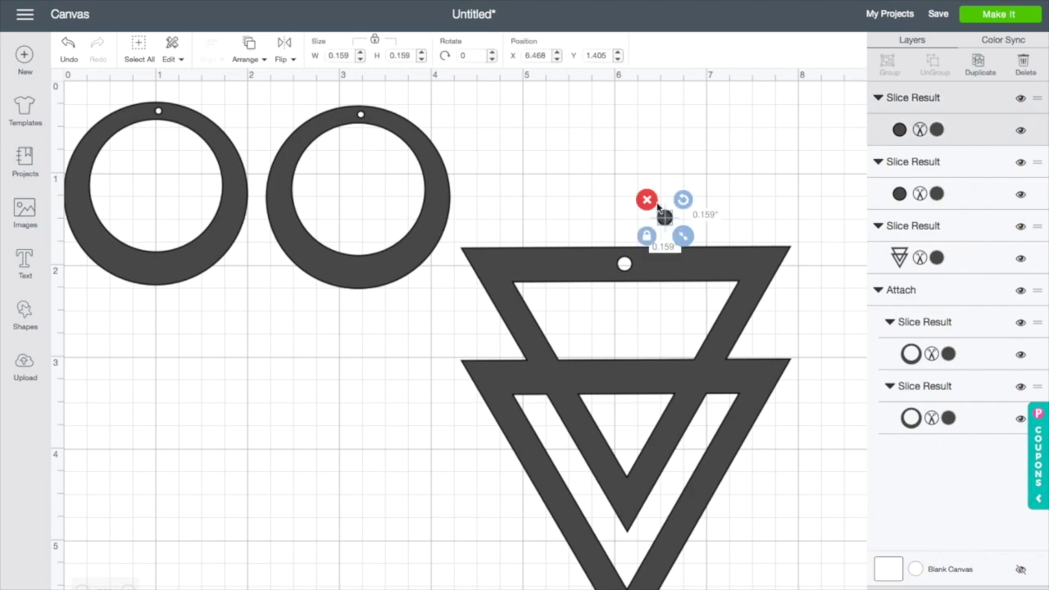
click(647, 200)
Step: Move the triangle earring to about X 4.73, Y 0.8 and resize it to 1.5 inches wide by 1.8 inches high with proportions unlocked
click(649, 370)
drag(650, 371, 686, 281)
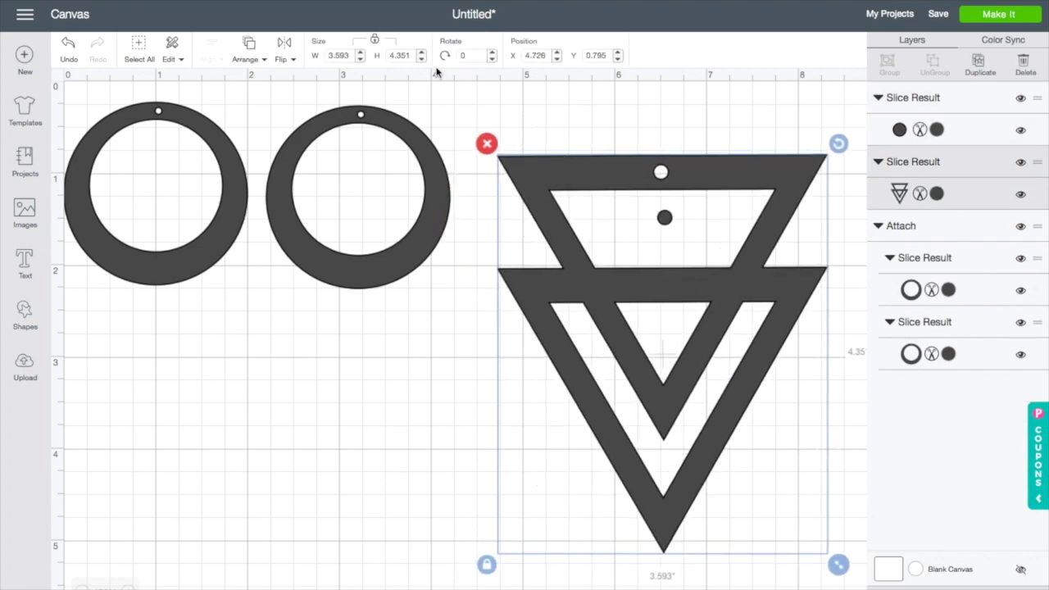
click(374, 39)
click(347, 55)
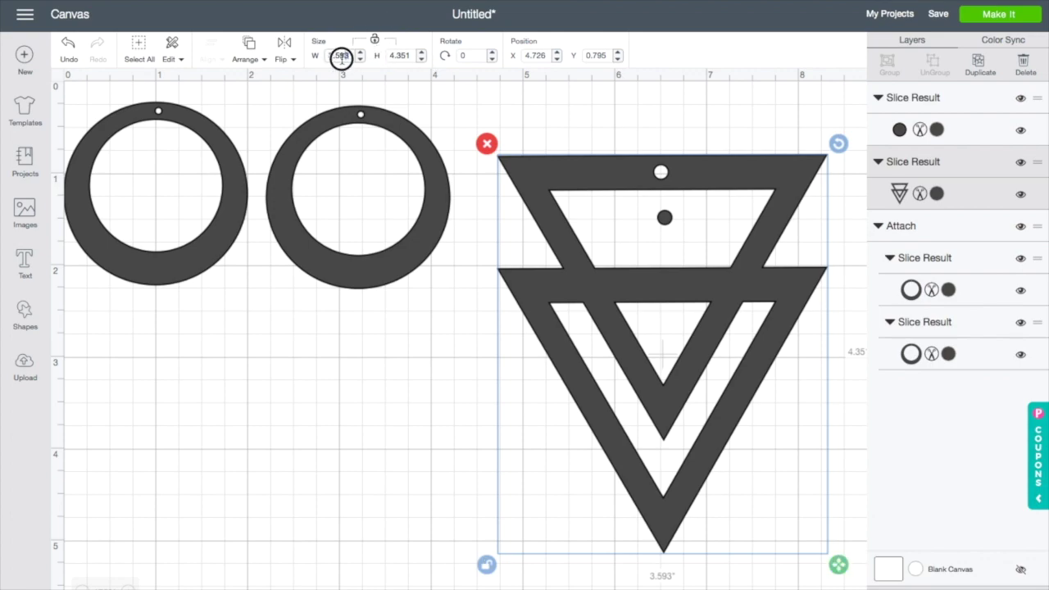
text(1.5)
click(402, 55)
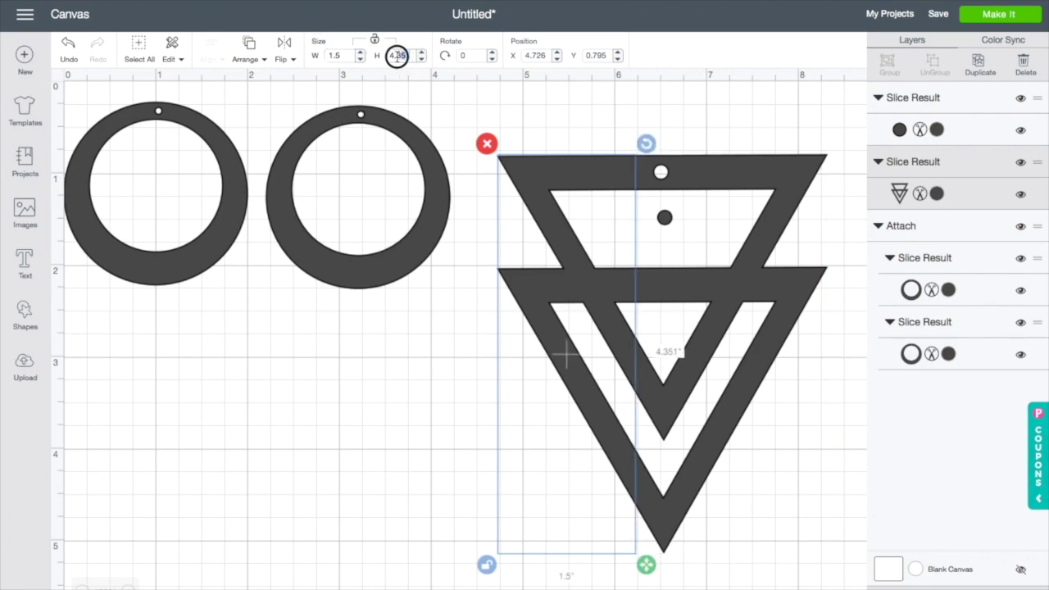
text(1)
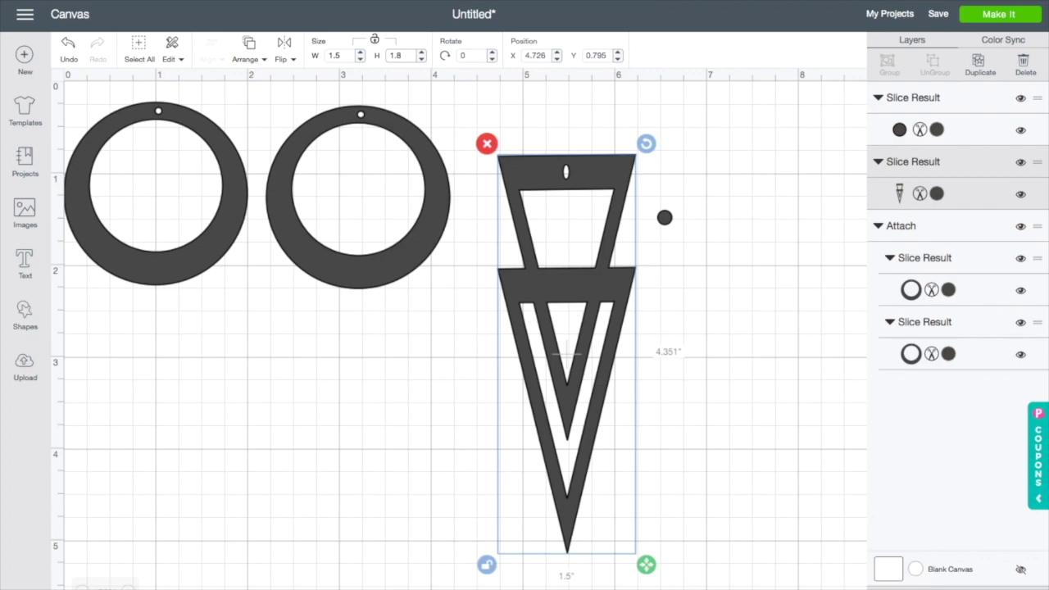
text(.8)
key(Return)
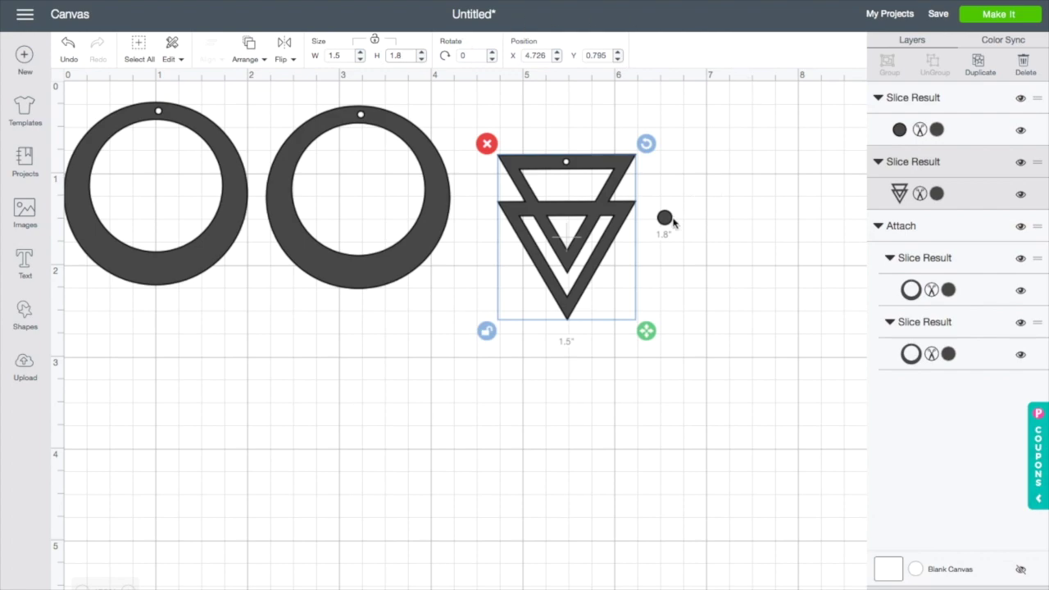
Step: Delete the remaining leftover circle beside the triangle earring
click(670, 218)
click(647, 202)
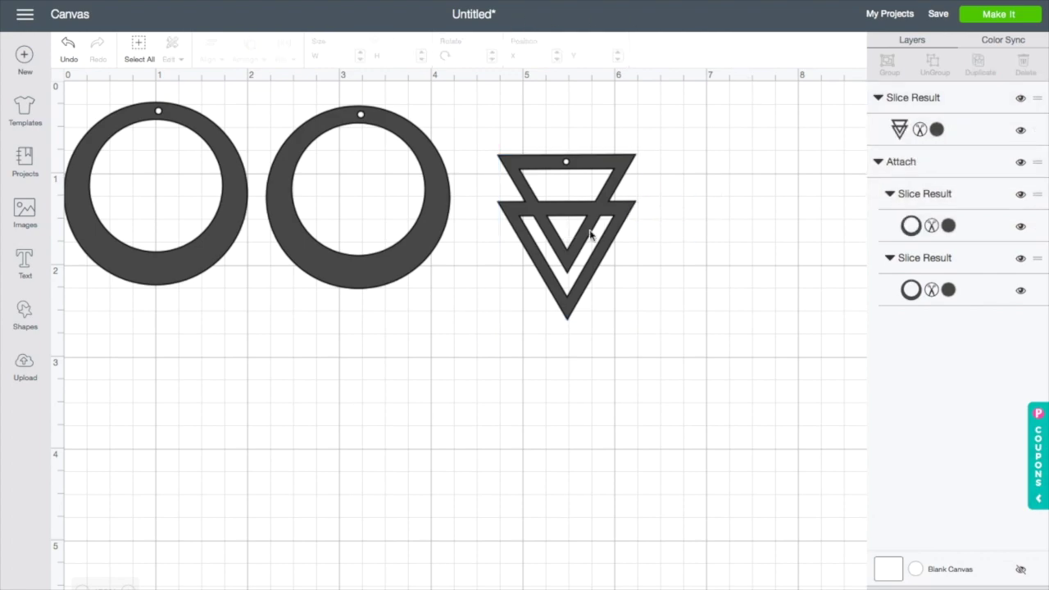
Step: Duplicate the triangle earring and place the copy beside the original at about X 6.52, Y 0.83
click(578, 237)
right_click(577, 238)
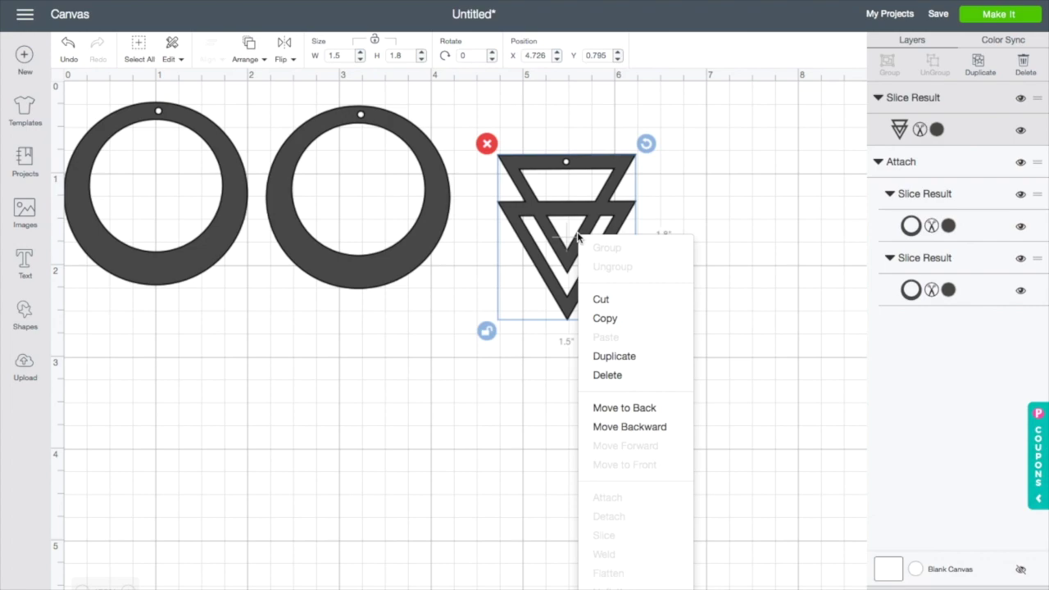
click(665, 352)
drag(647, 271, 760, 230)
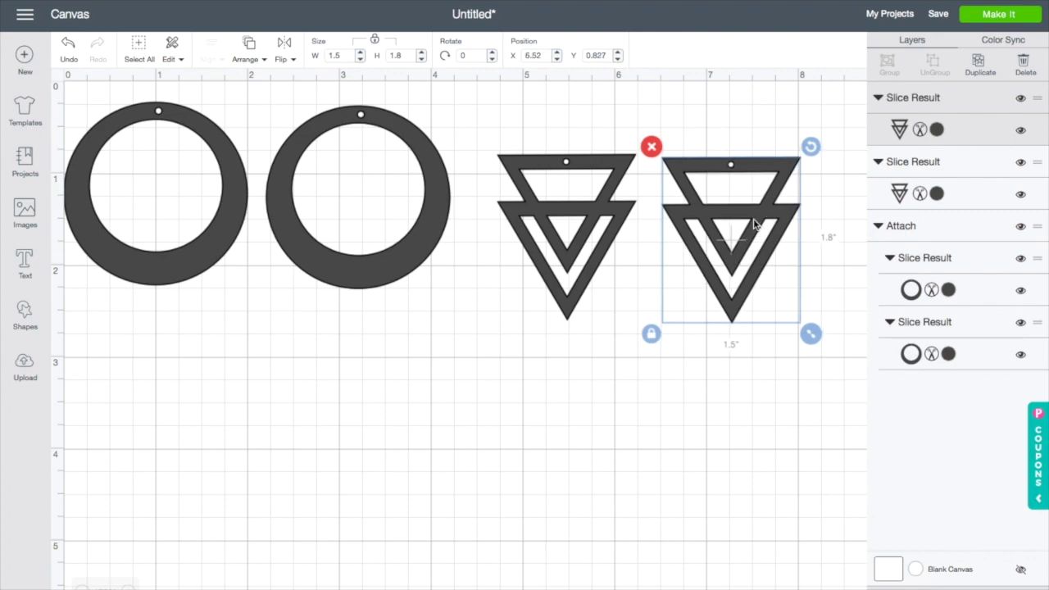
Step: Attach the two triangle earrings to each other and move the pair below the hoops, at about X 0.41, Y 2.7
drag(522, 111, 804, 370)
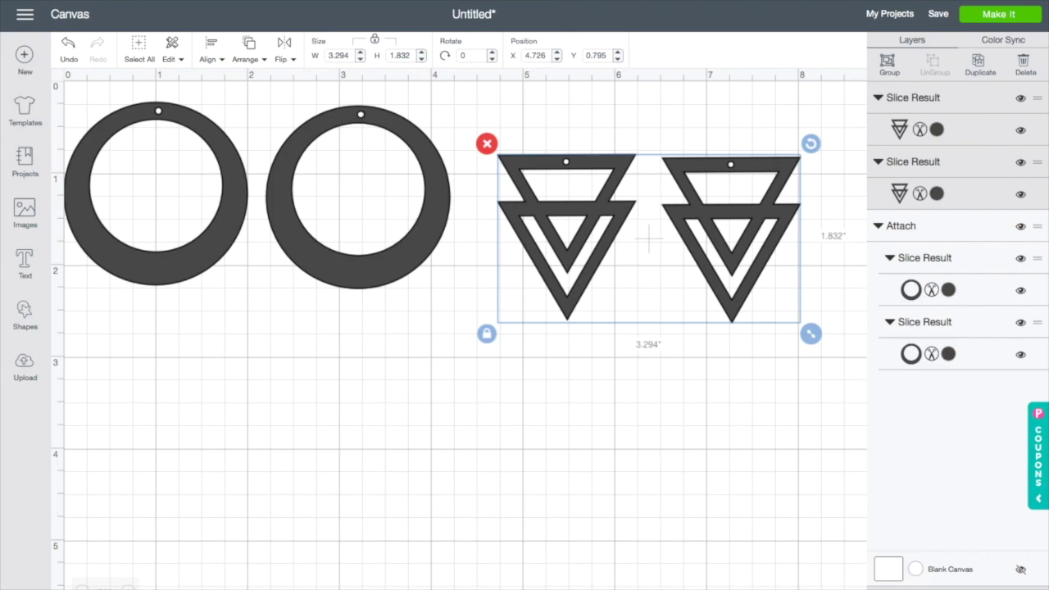
click(963, 585)
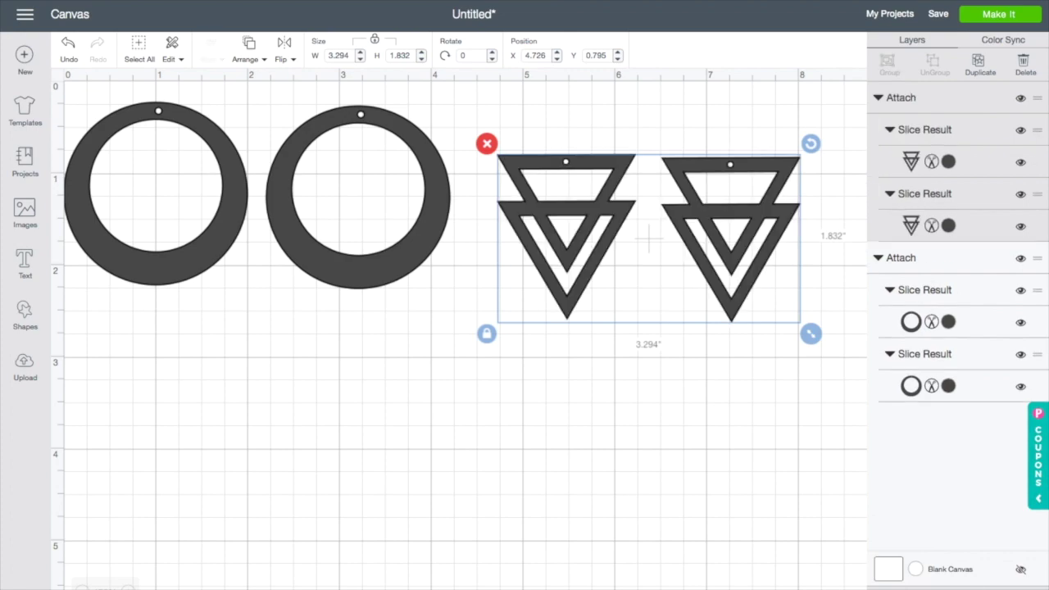
click(648, 240)
drag(662, 234, 613, 313)
drag(659, 233, 518, 413)
drag(632, 218, 240, 391)
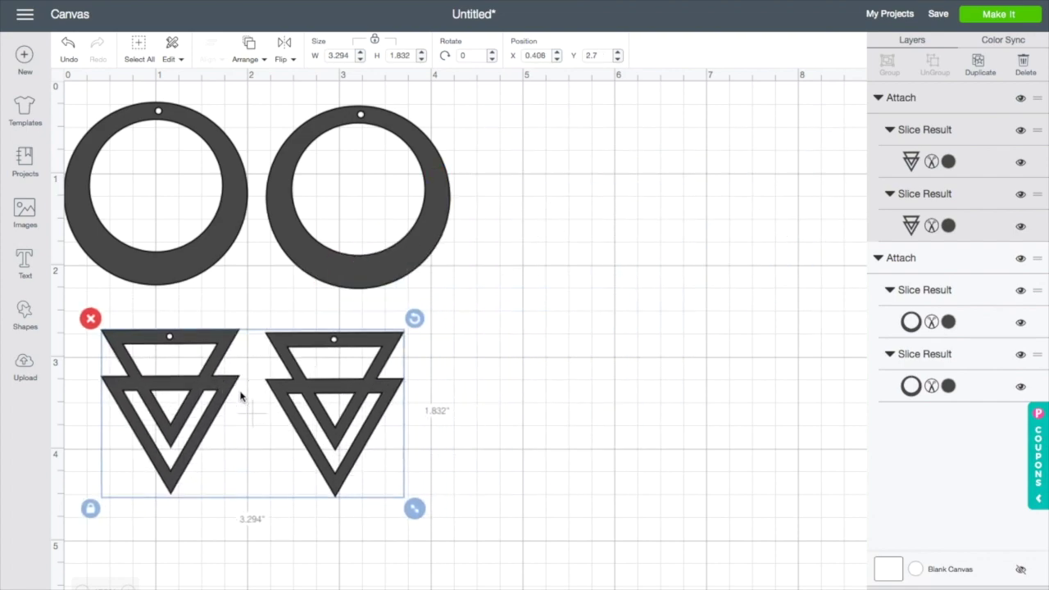
Step: Duplicate the attached hoop pair and place the copy beside it in the same row, at about X 4.42, Y 0.23
click(410, 256)
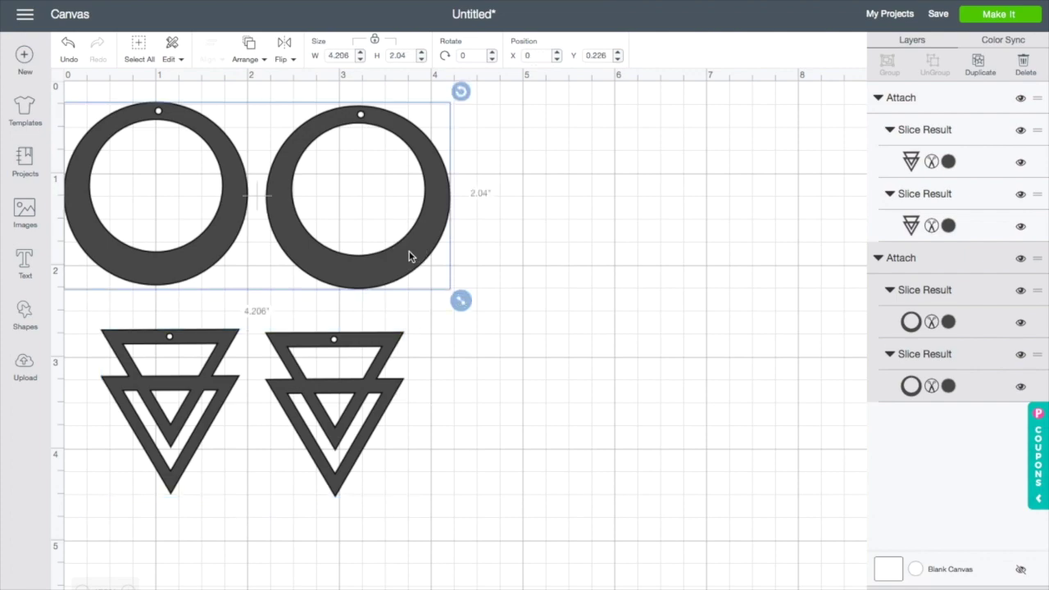
right_click(410, 255)
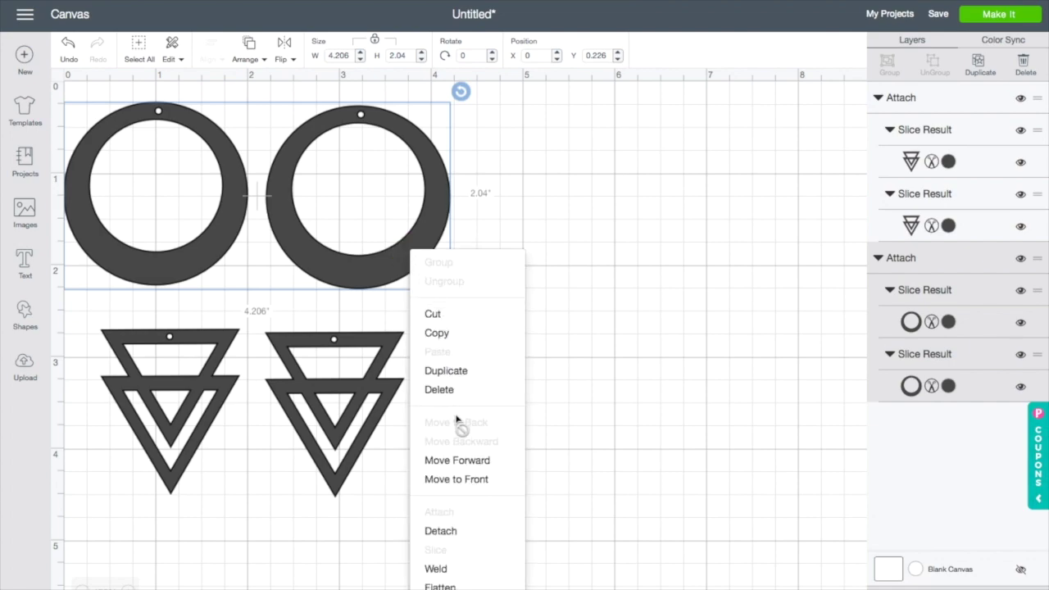
click(489, 373)
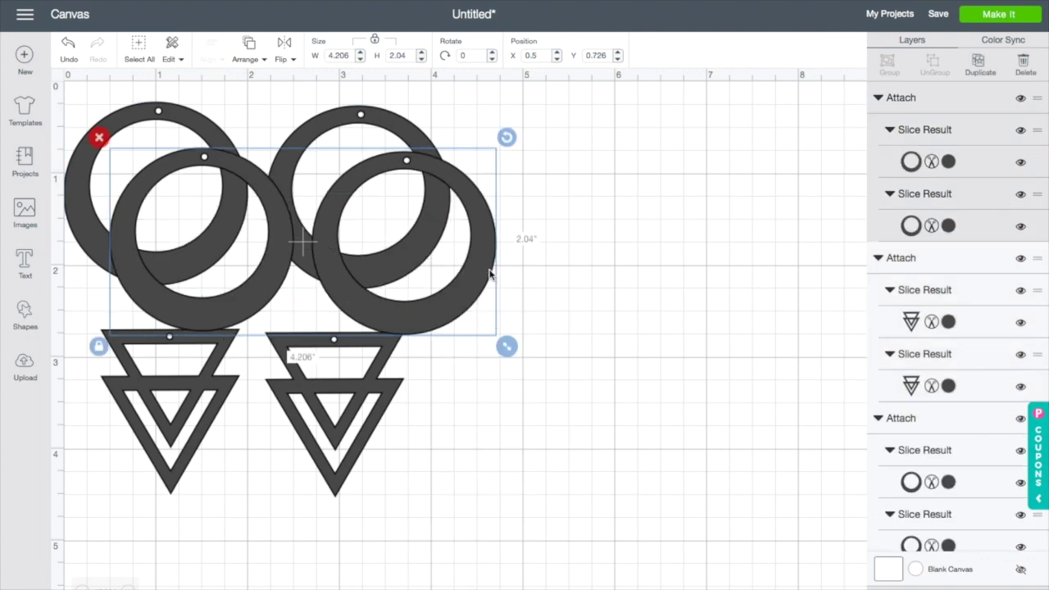
drag(478, 288, 839, 244)
Step: Duplicate the attached triangle pair and place the copy under the second hoop pair, at about X 4.57, Y 2.67
click(336, 391)
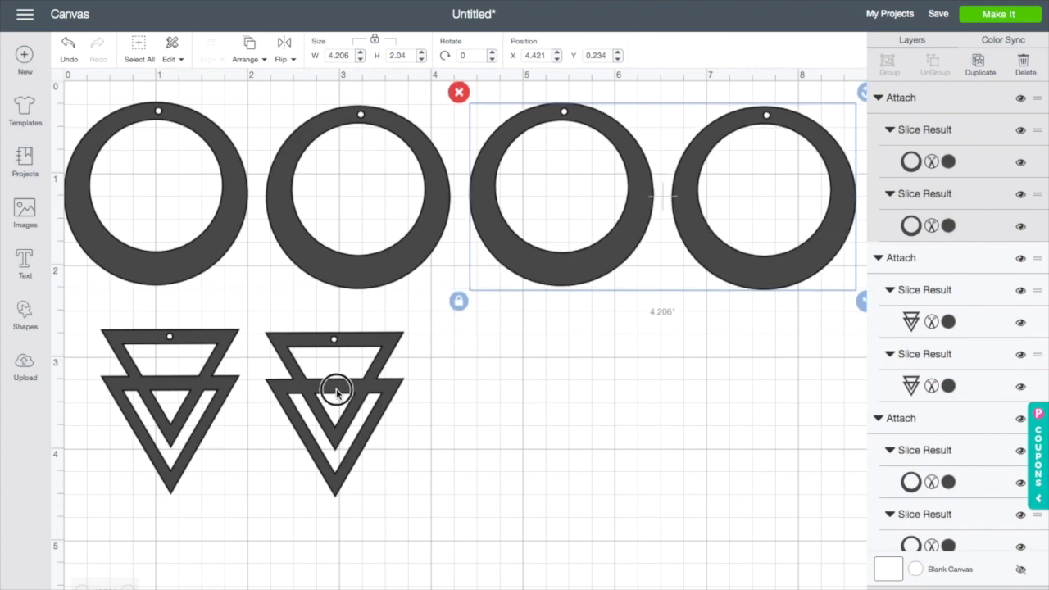
right_click(336, 392)
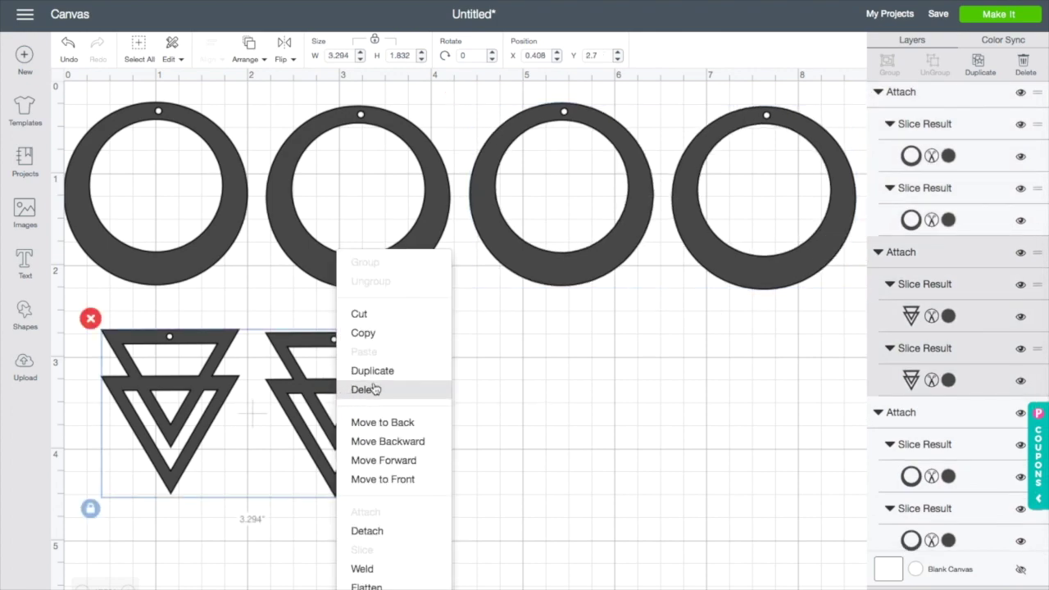
click(374, 373)
drag(373, 372, 676, 356)
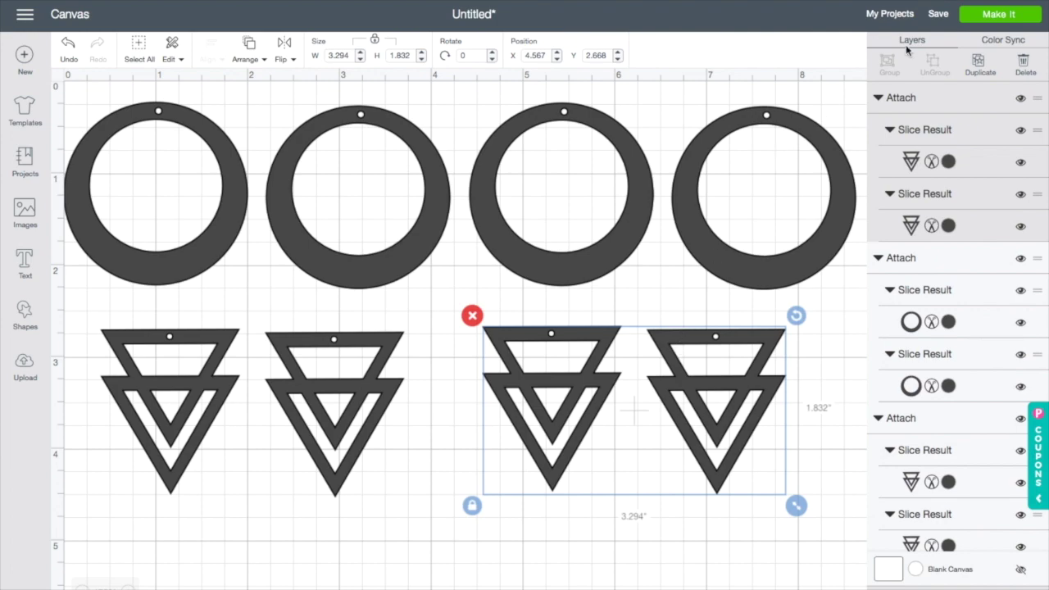
Step: Save the project under the name "earring template"
click(938, 17)
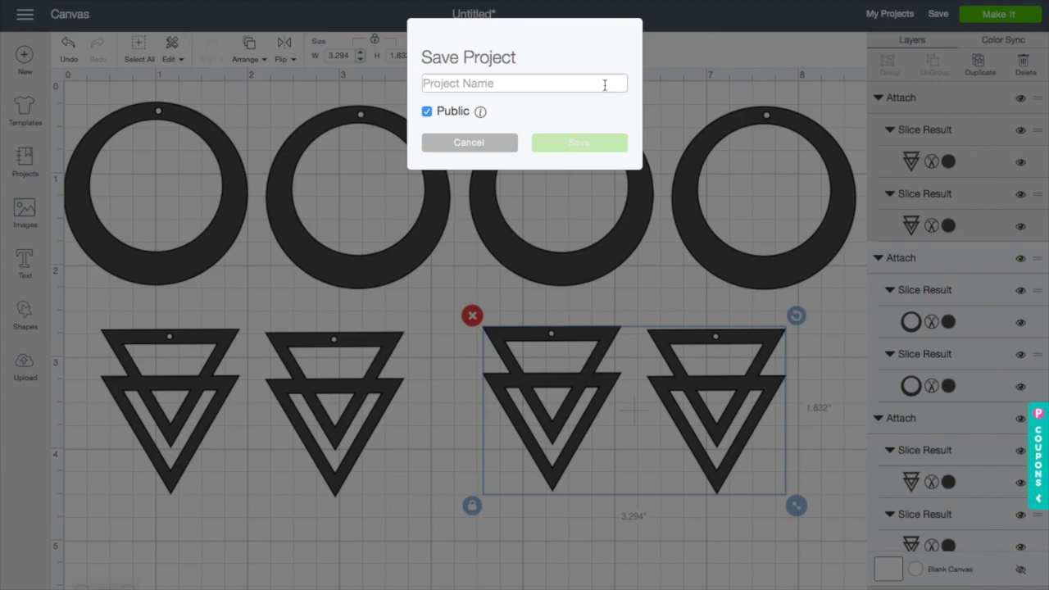
text(earring template)
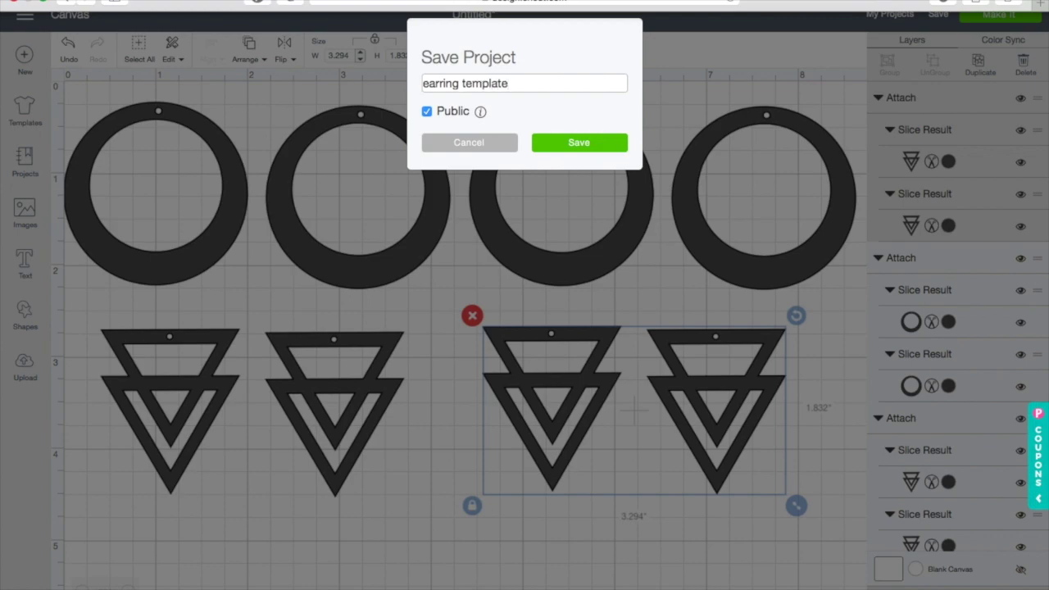
key(Return)
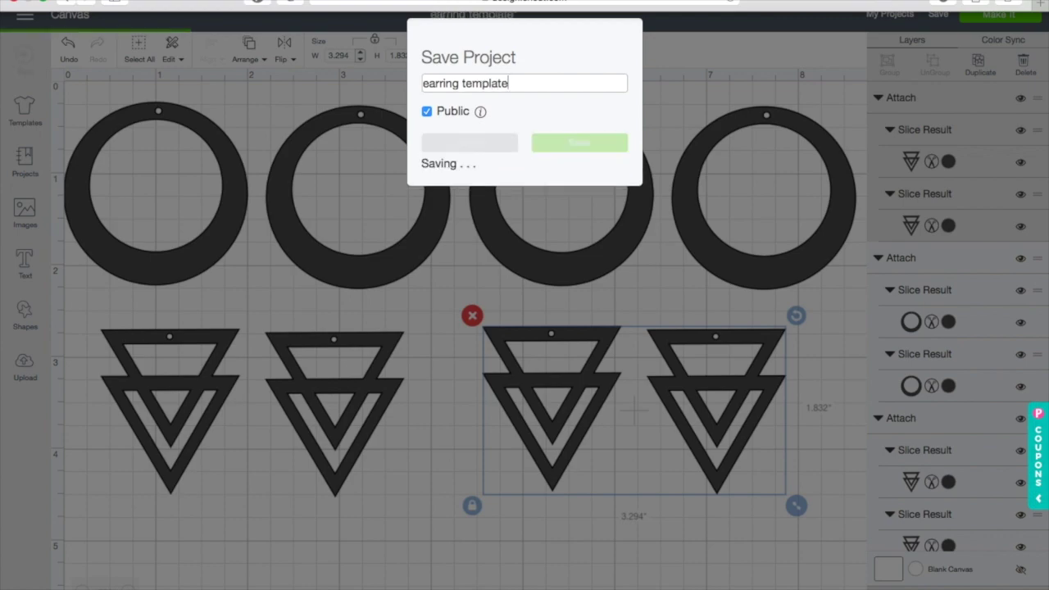